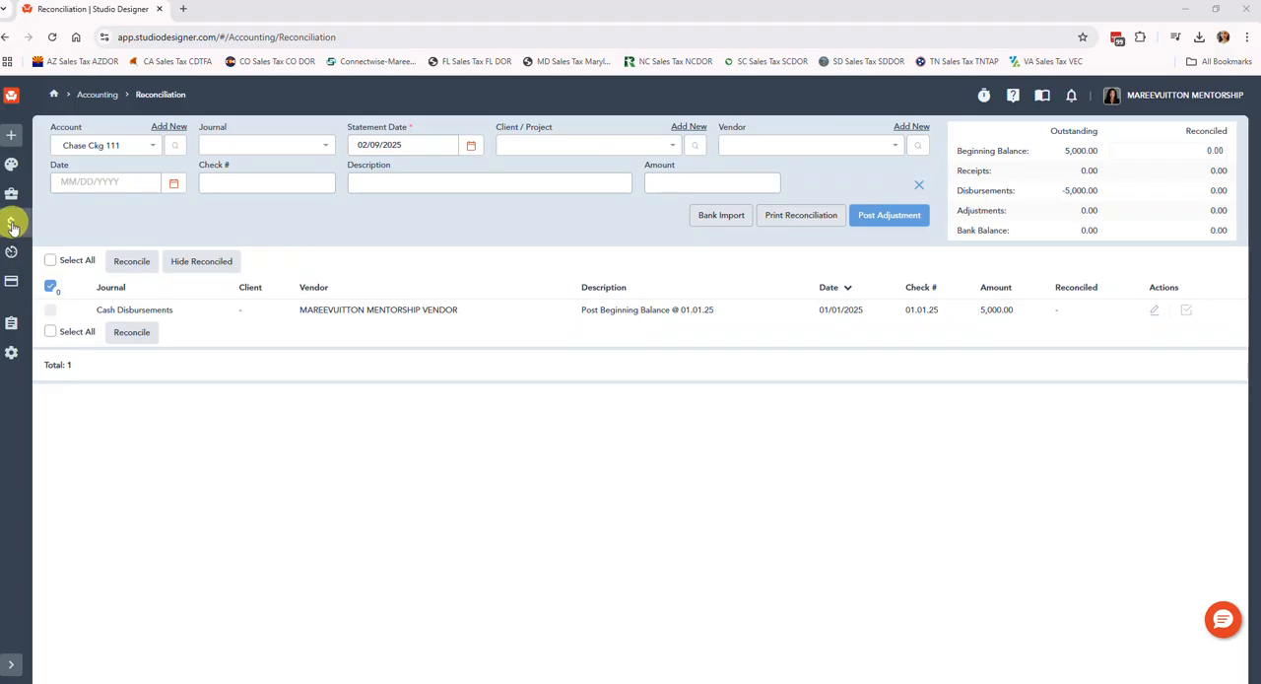
Open the accounting Money Out page to view the pending payments for the Chase Ckg 111 account.
click(12, 224)
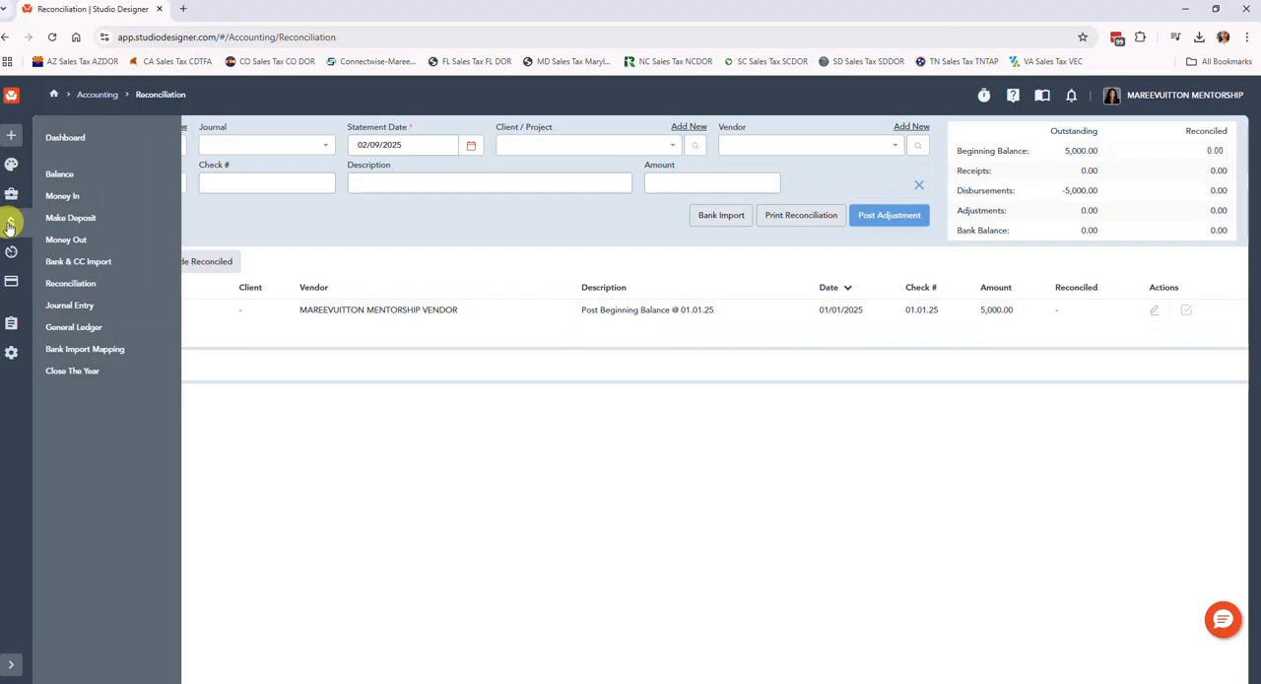
click(82, 239)
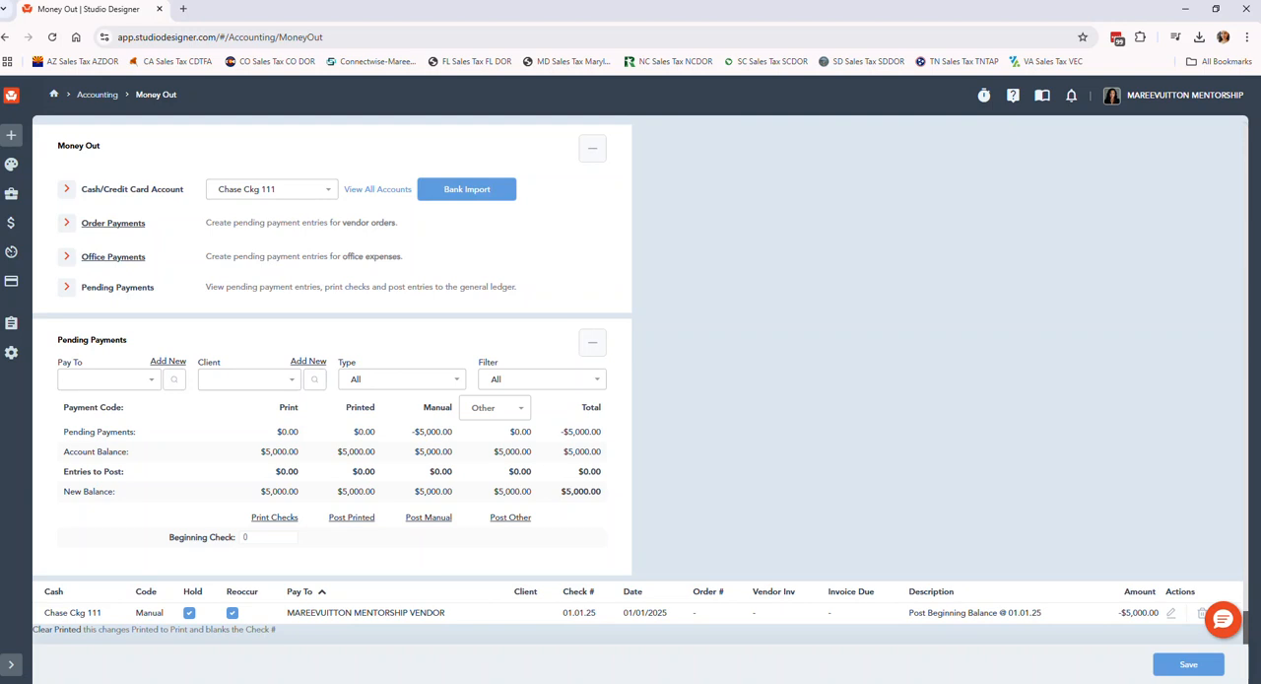
Generate the 01 Balance Sheet report as a PDF for February 2025 with Include Zero set to No, and enlarge its window.
click(20, 325)
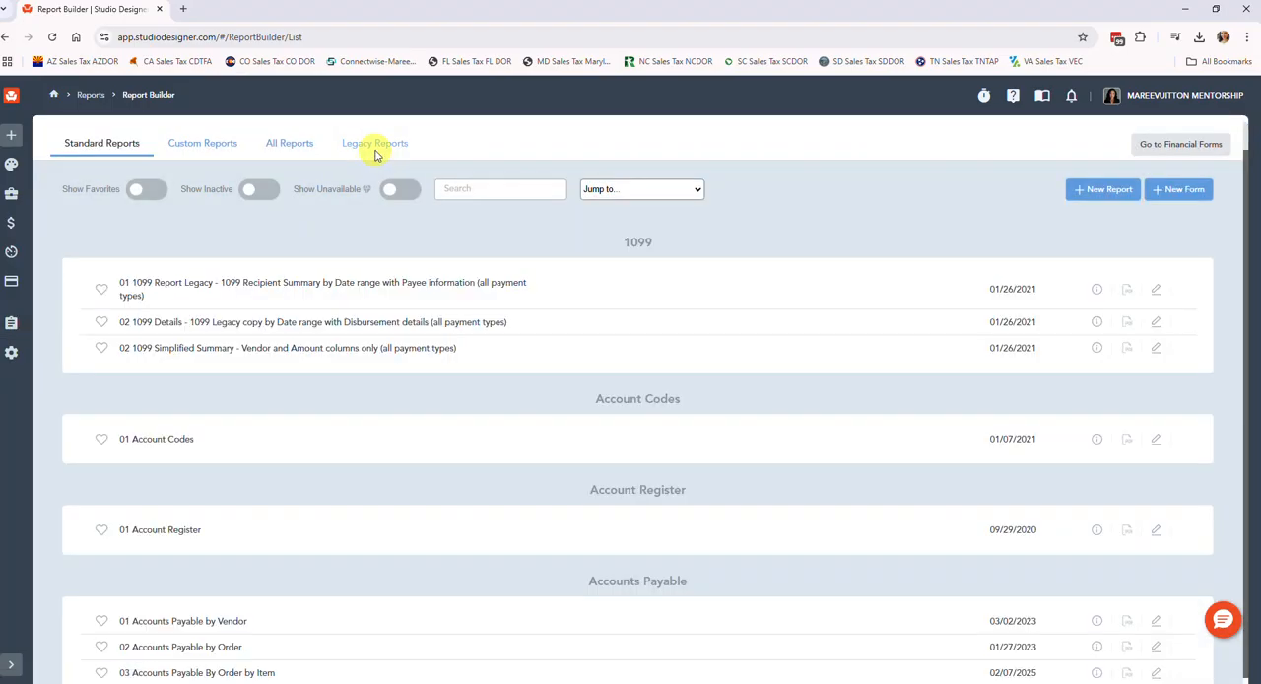
click(375, 150)
click(577, 160)
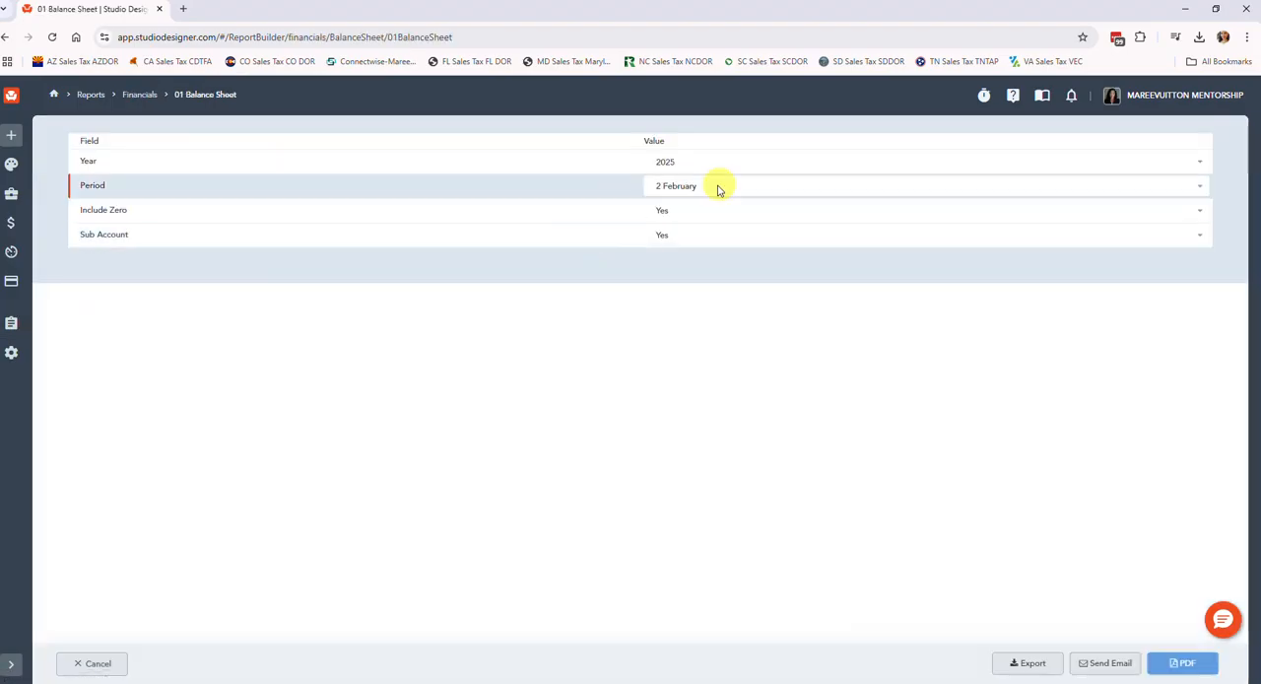
click(678, 211)
click(667, 264)
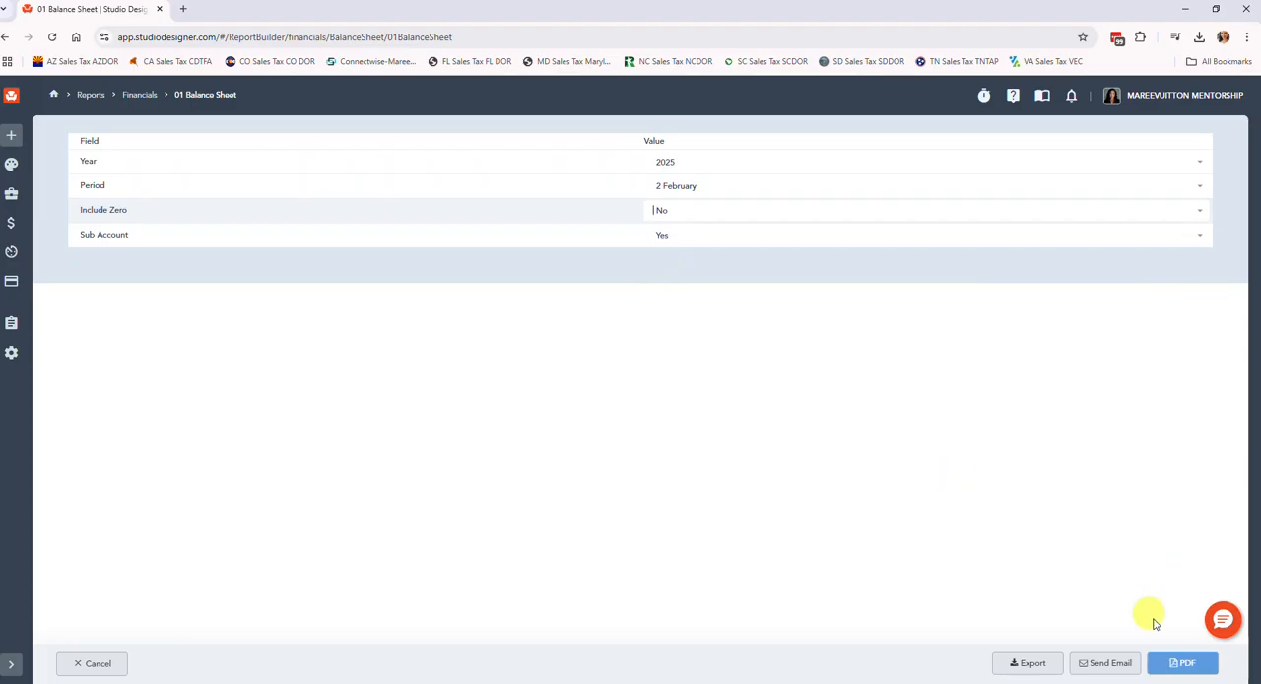
click(1183, 662)
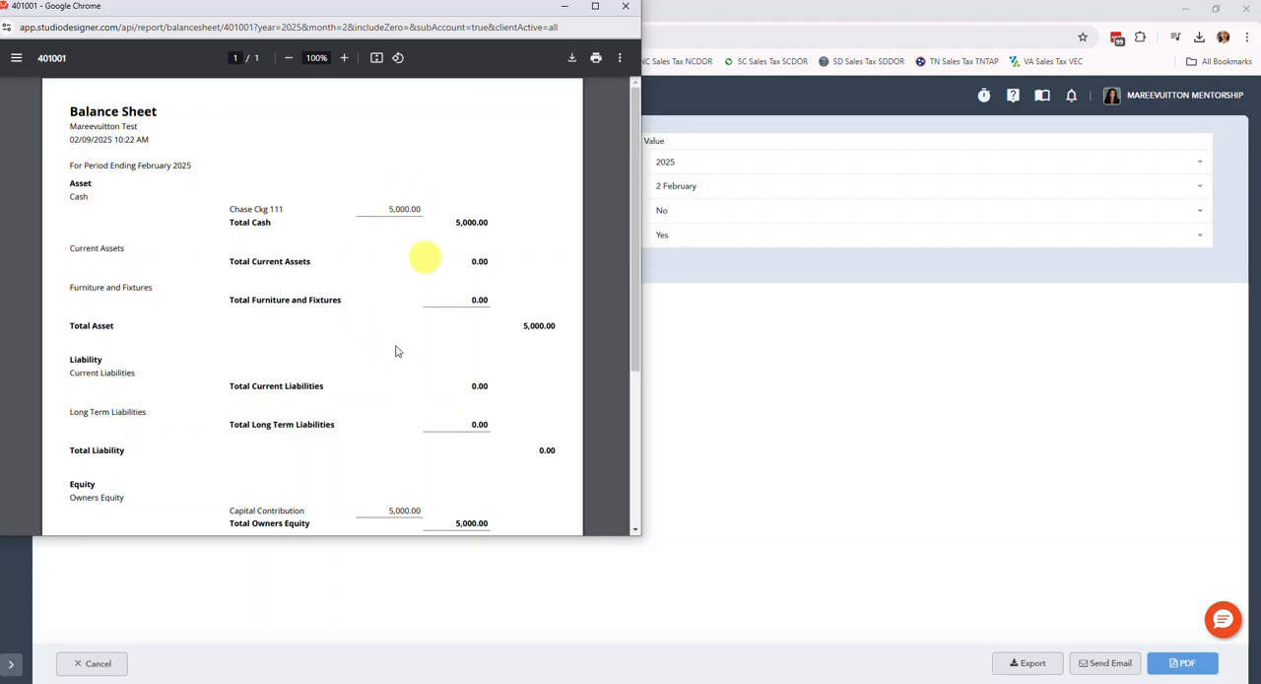
drag(349, 538, 301, 680)
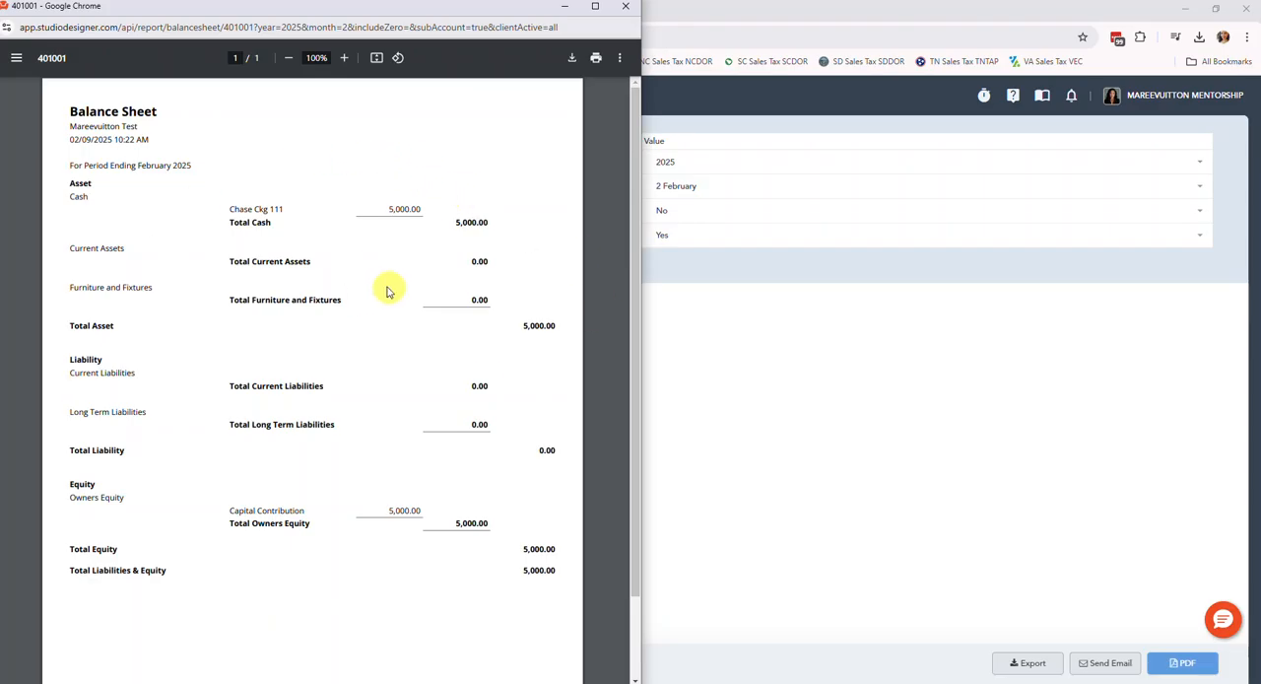
Return to the Money Out page and review the available cash and credit card accounts and the pending payments.
click(750, 335)
mouse_move(8, 234)
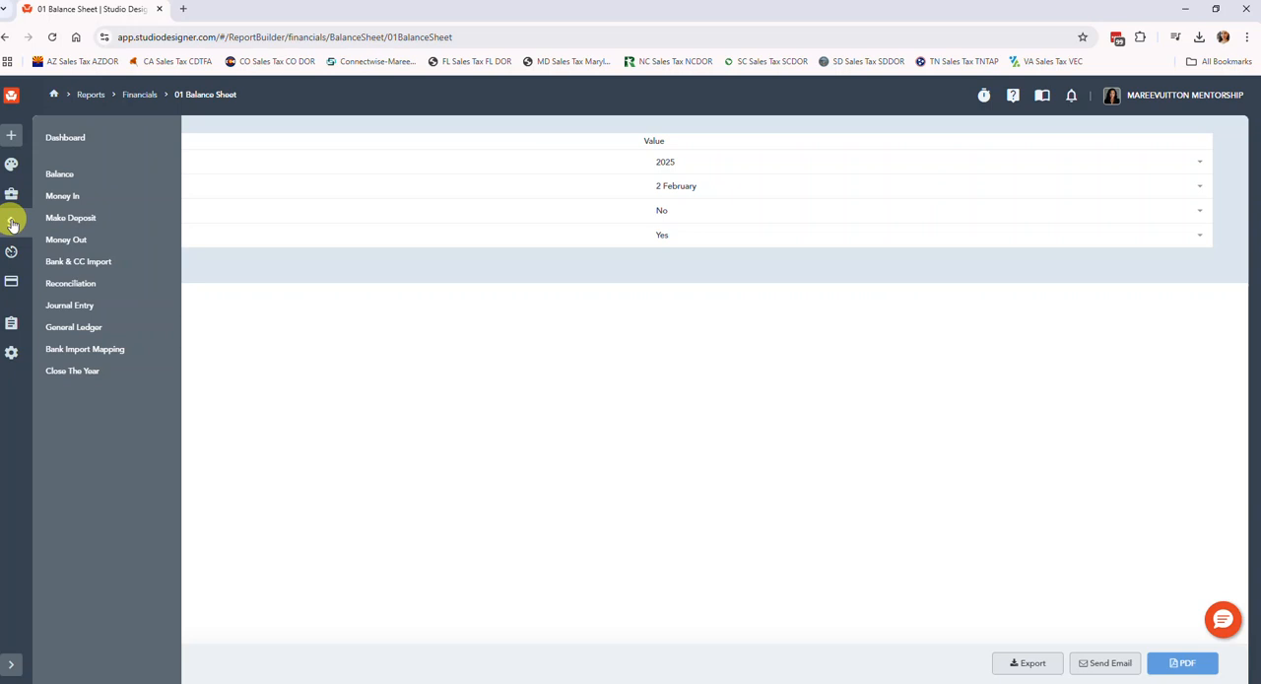
click(76, 242)
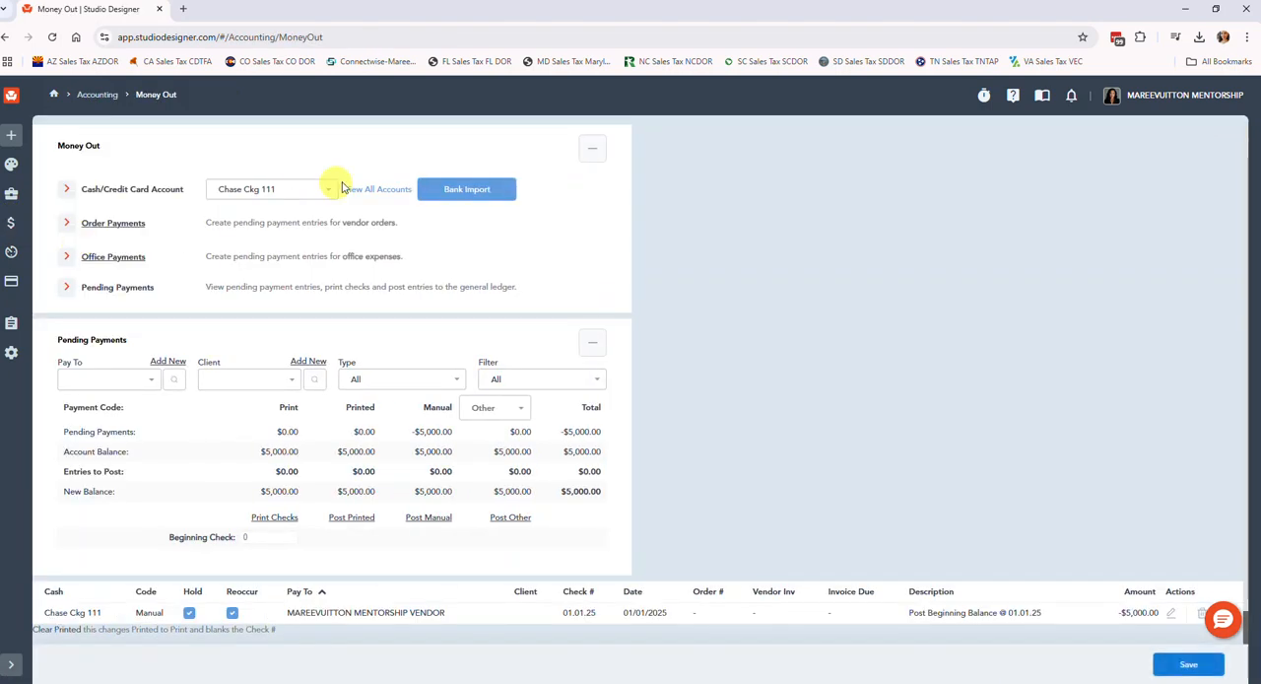
click(285, 188)
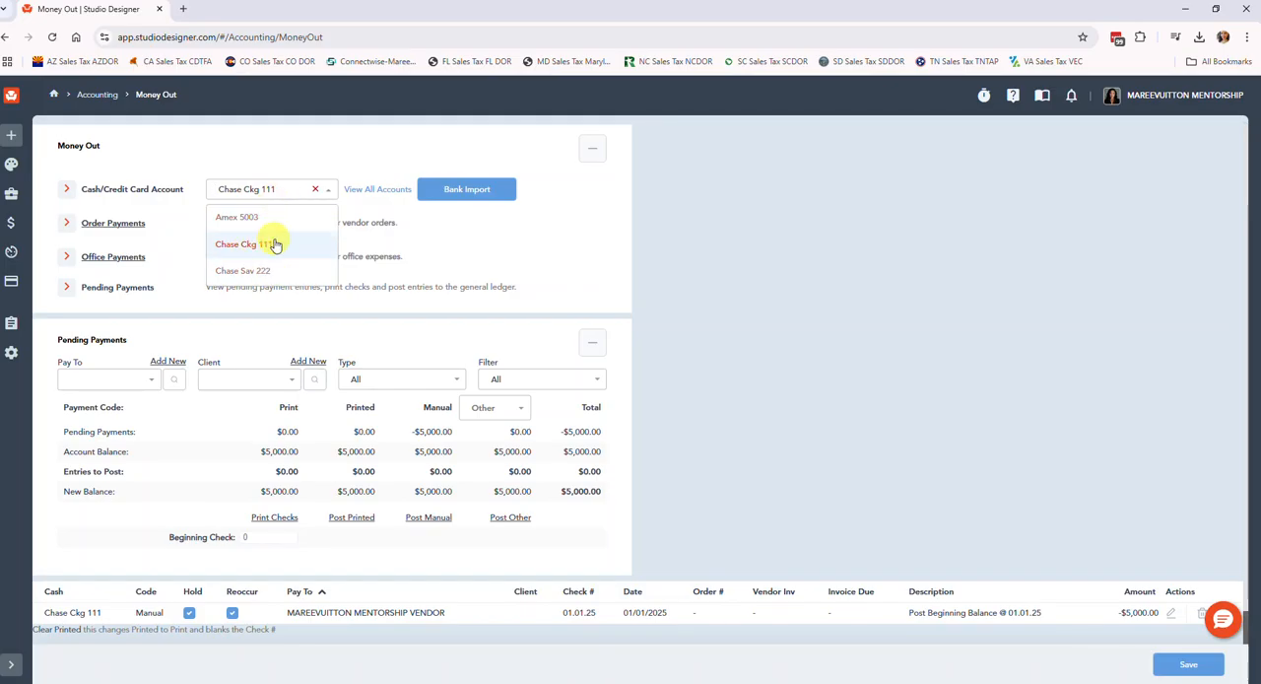
click(301, 149)
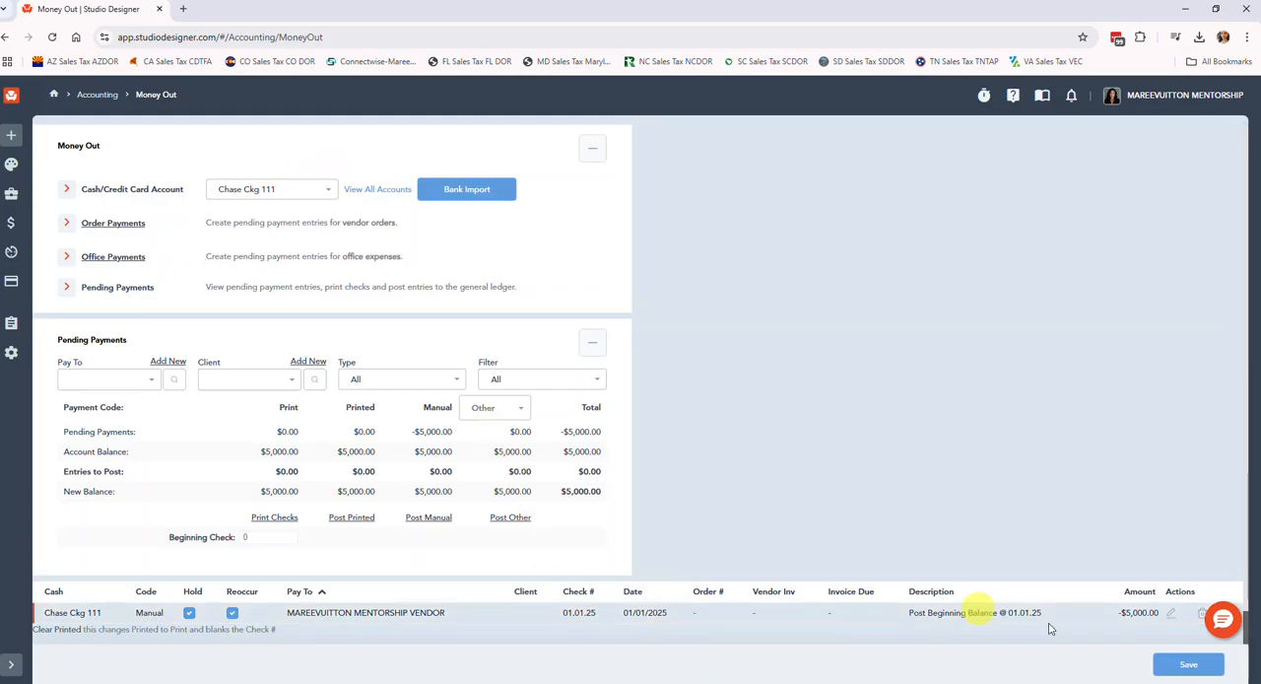
scroll(985, 612, down, 1)
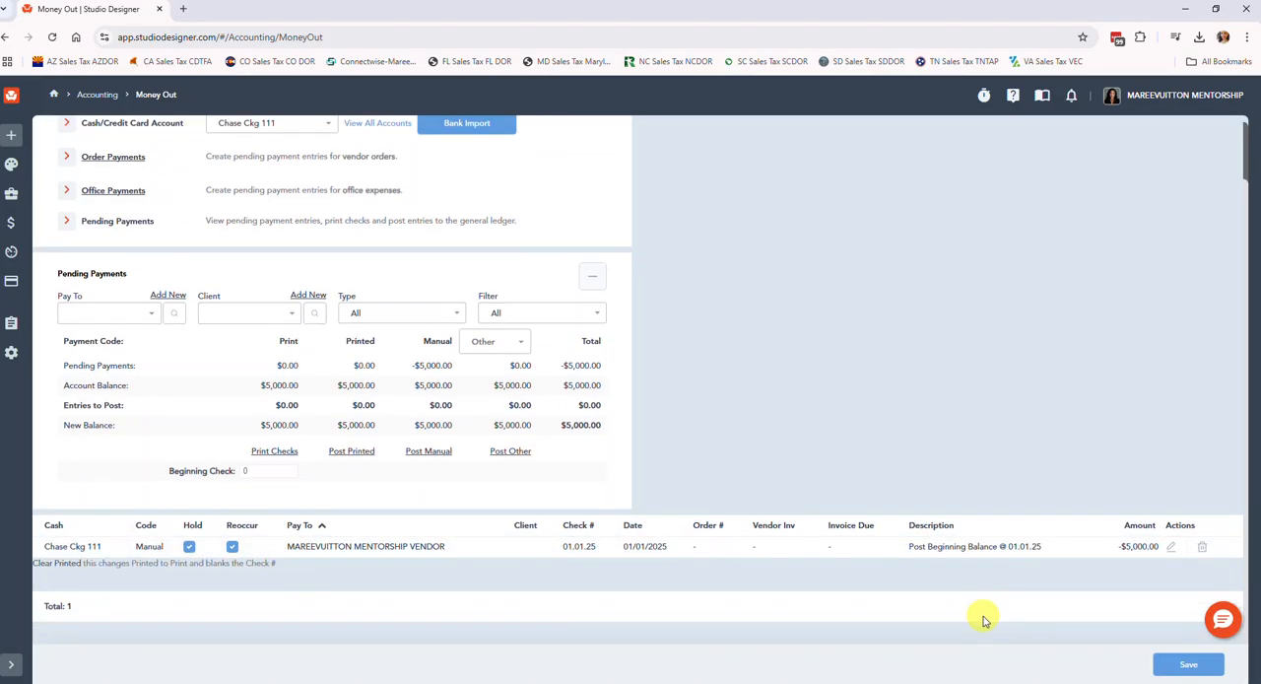
scroll(552, 580, up, 1)
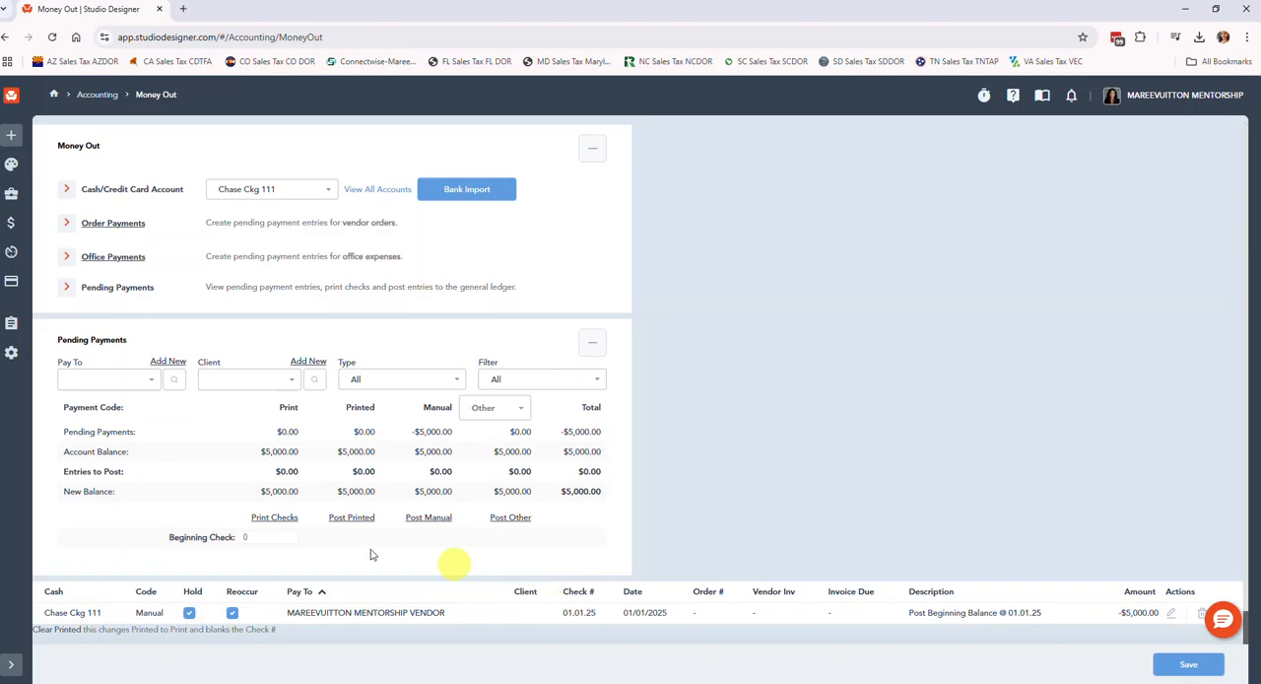
Start a new office payment from Chase Ckg 111, mark it as reoccurring and set CHASE BANK as the payee.
click(95, 261)
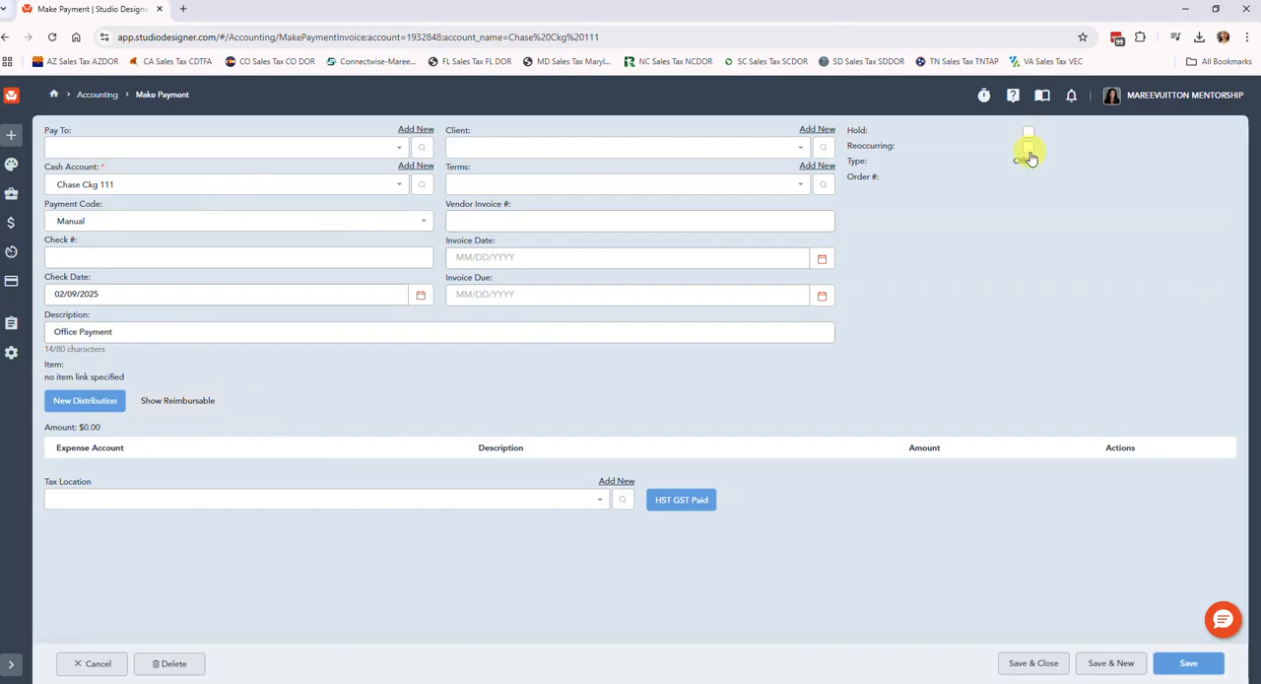
click(1026, 148)
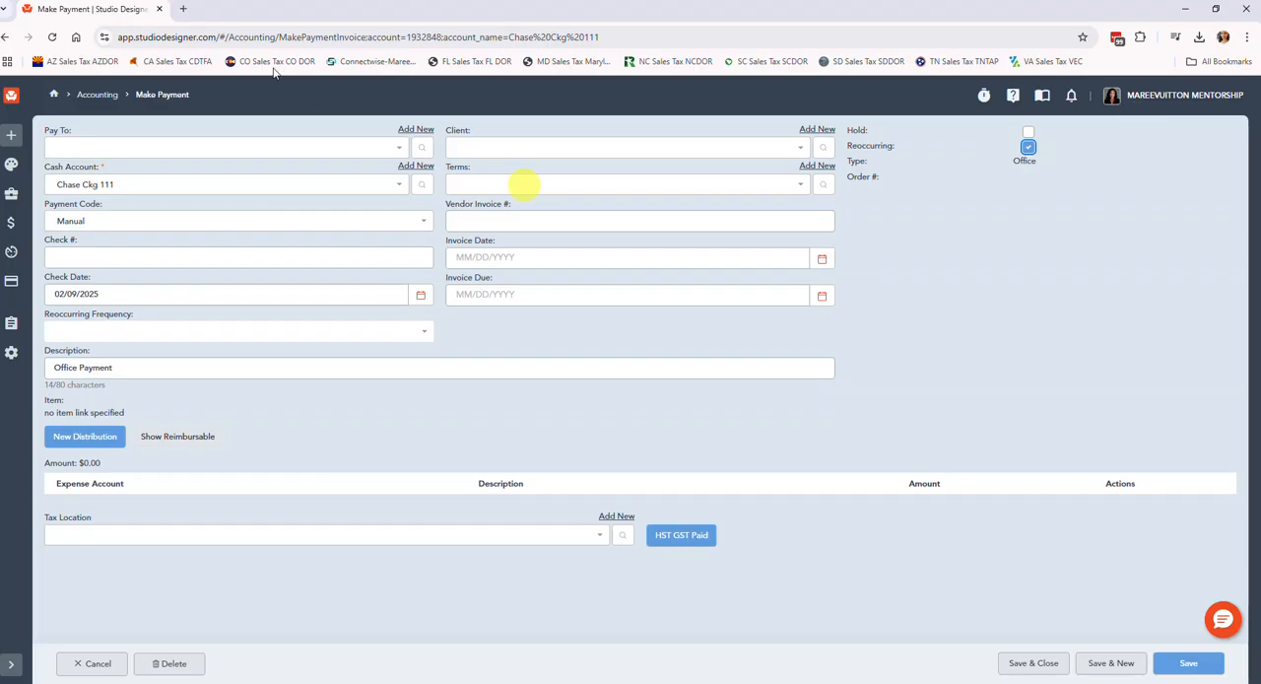
click(100, 151)
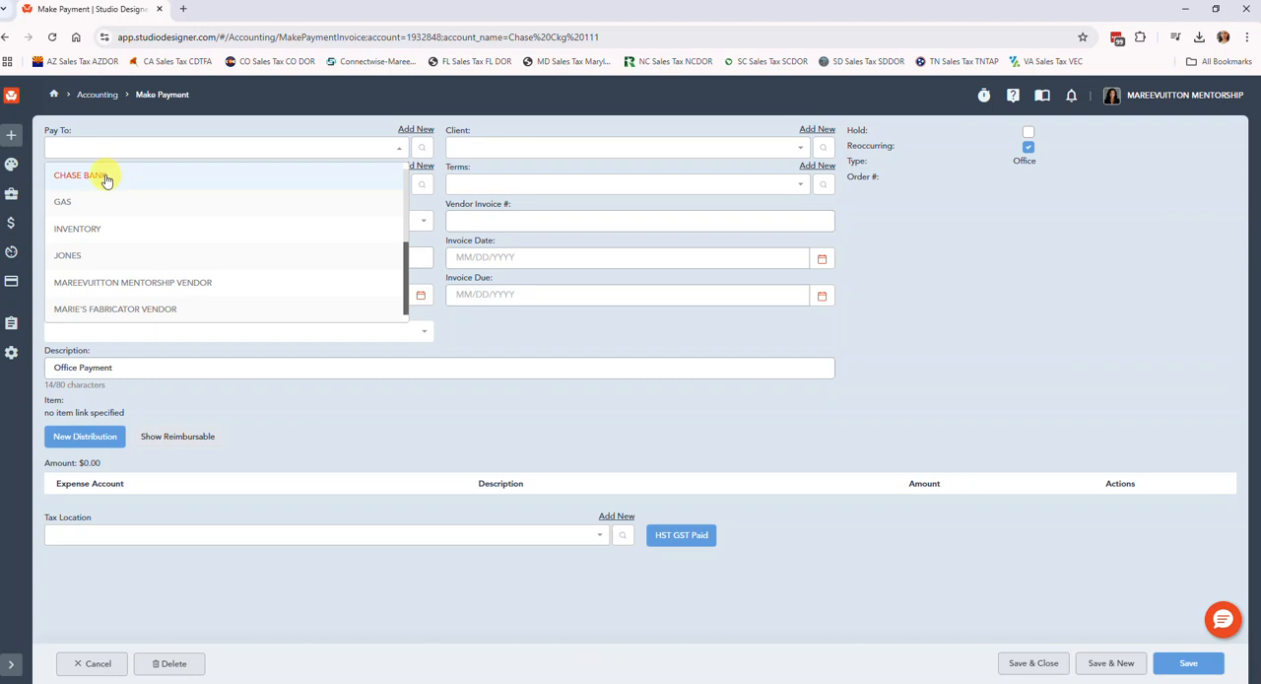
click(106, 177)
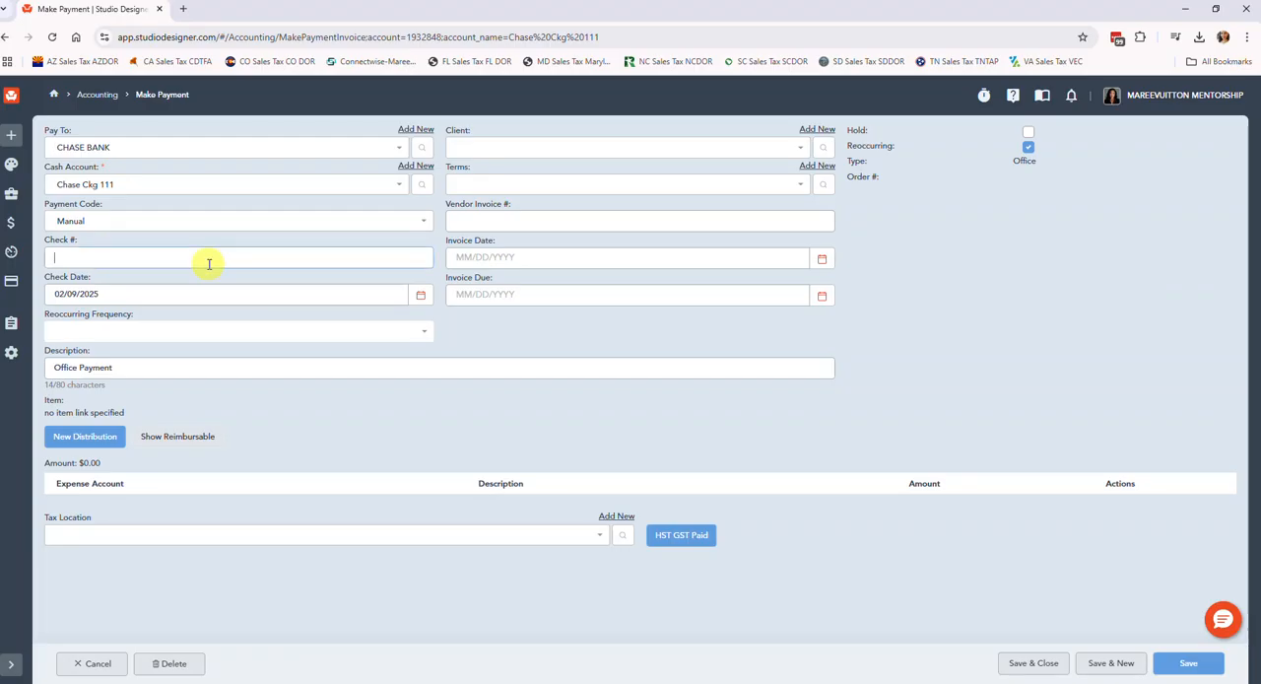
Enter 01.31.25 as the bank payment's check number and set its check date to 01/31/2025.
text(01)
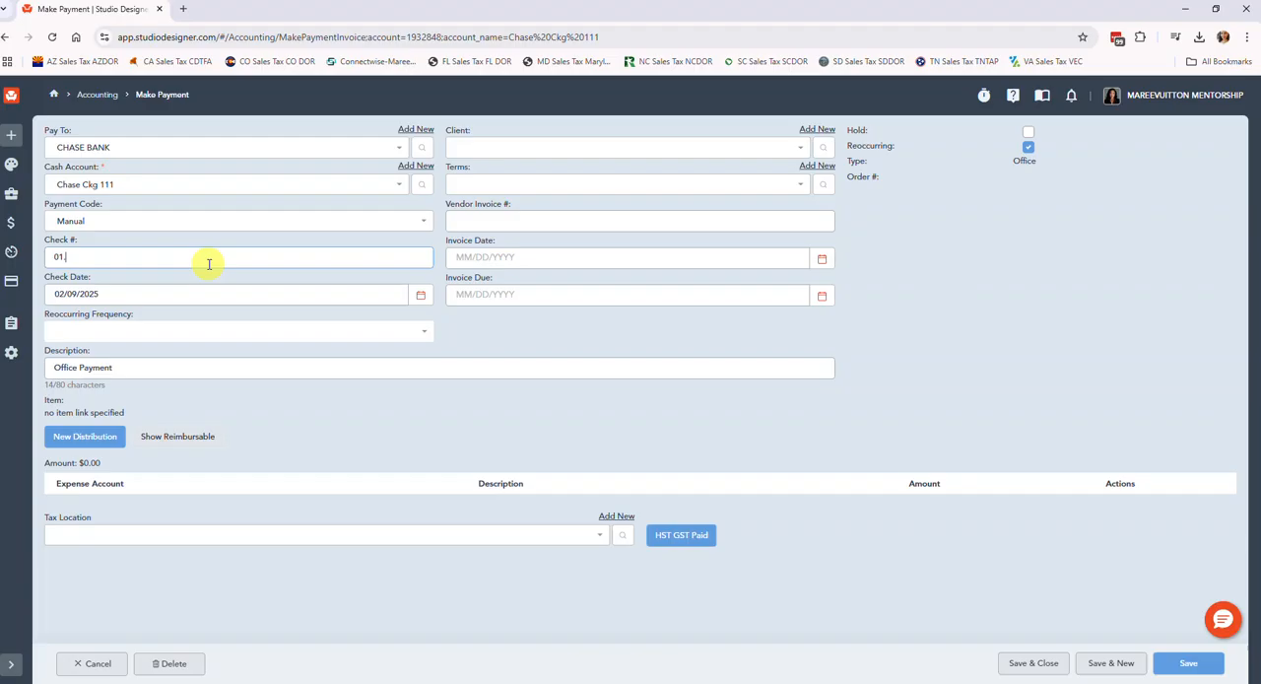
text(.31.25)
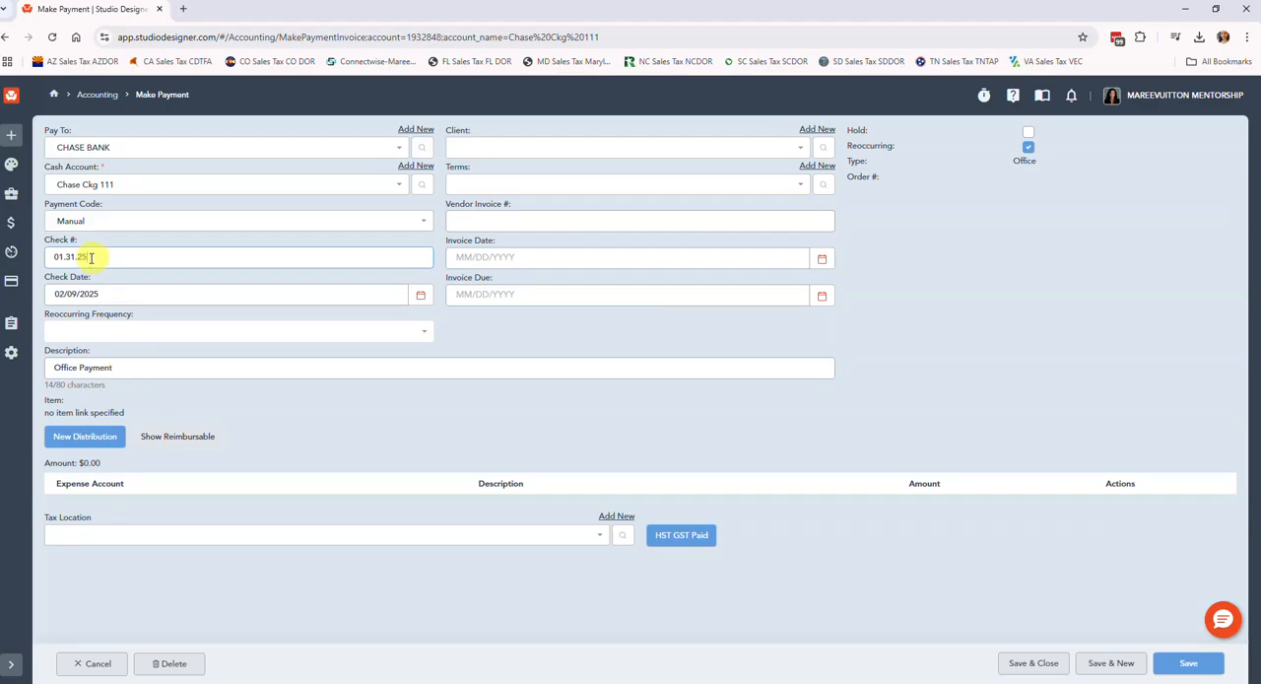
drag(91, 257, 51, 256)
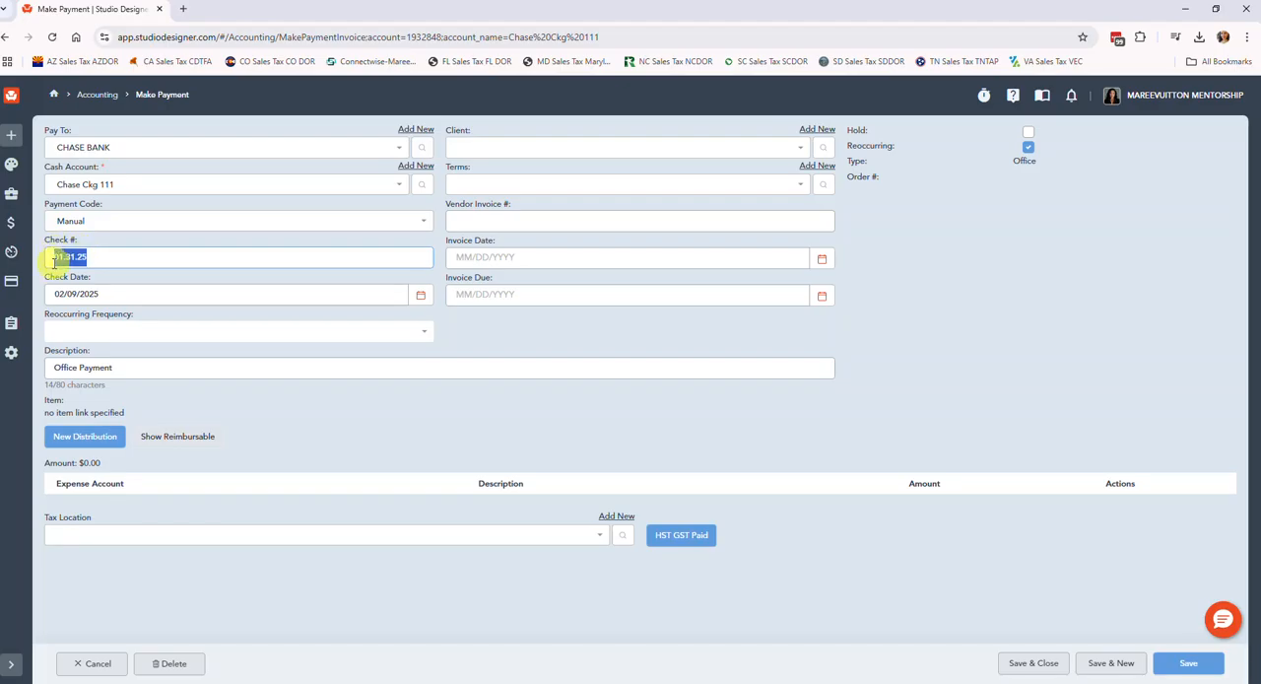
click(120, 293)
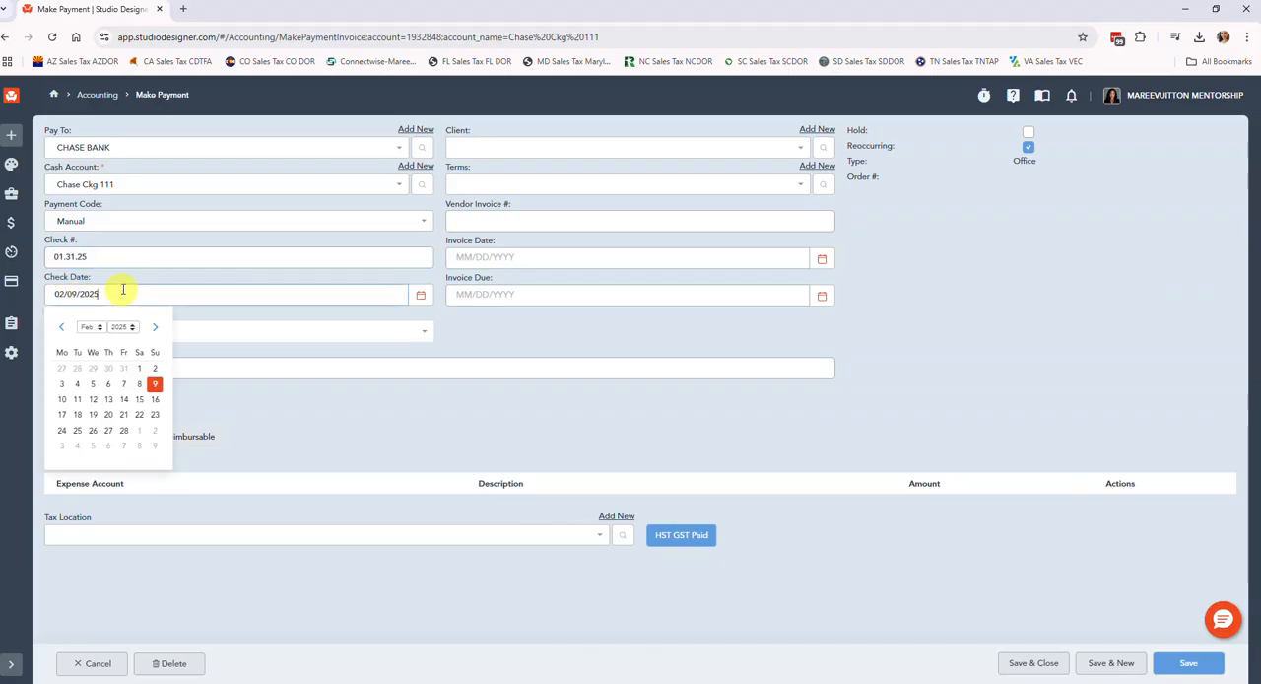
click(62, 326)
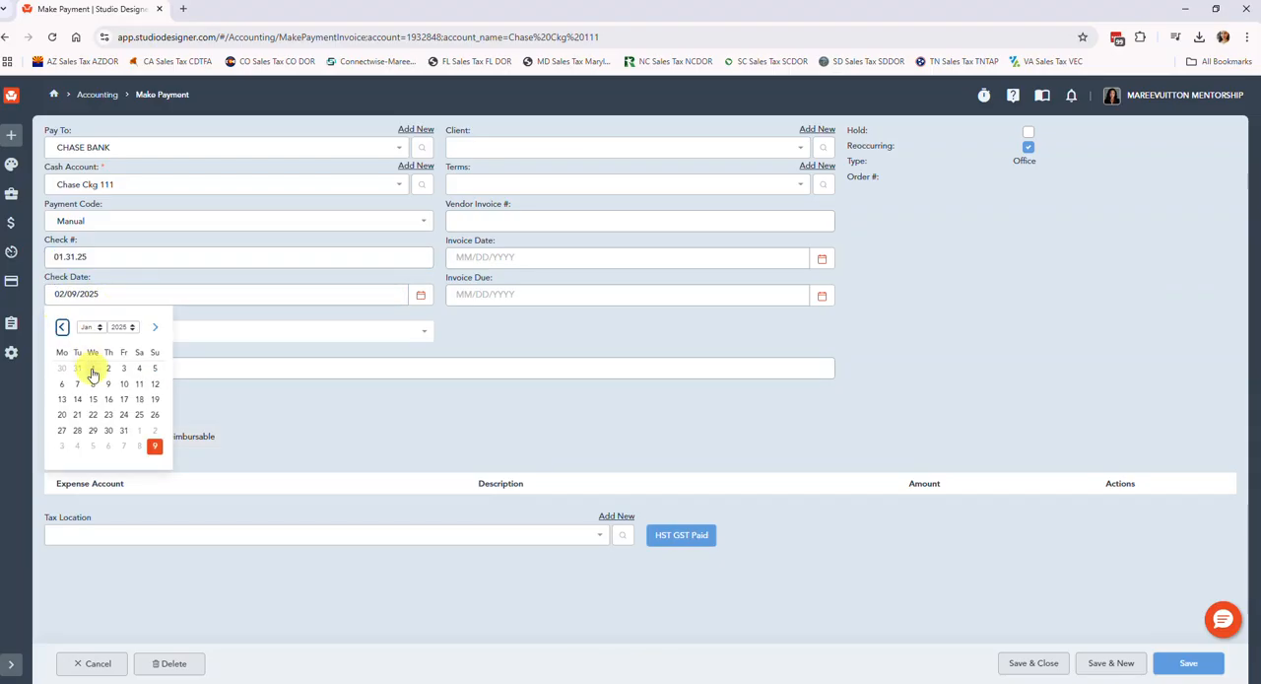
click(124, 430)
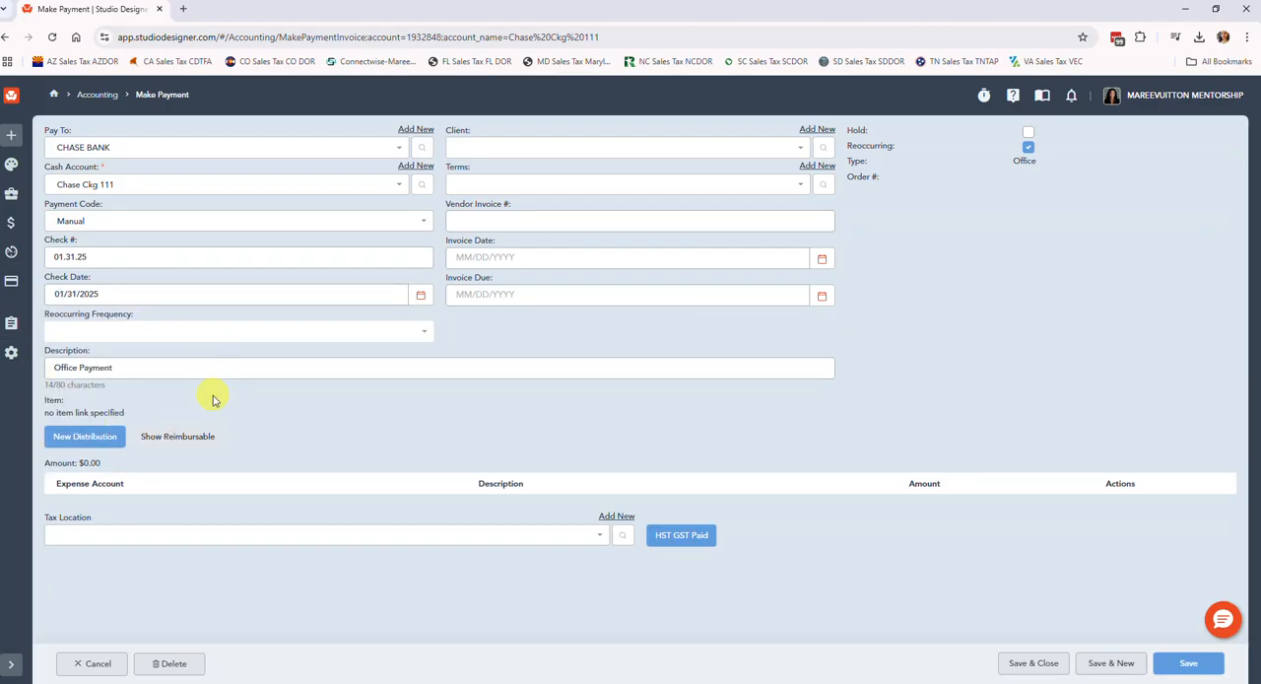
Replace the payment's description with "Chase Ckg 111 Monthly Bank Fee".
triple_click(156, 368)
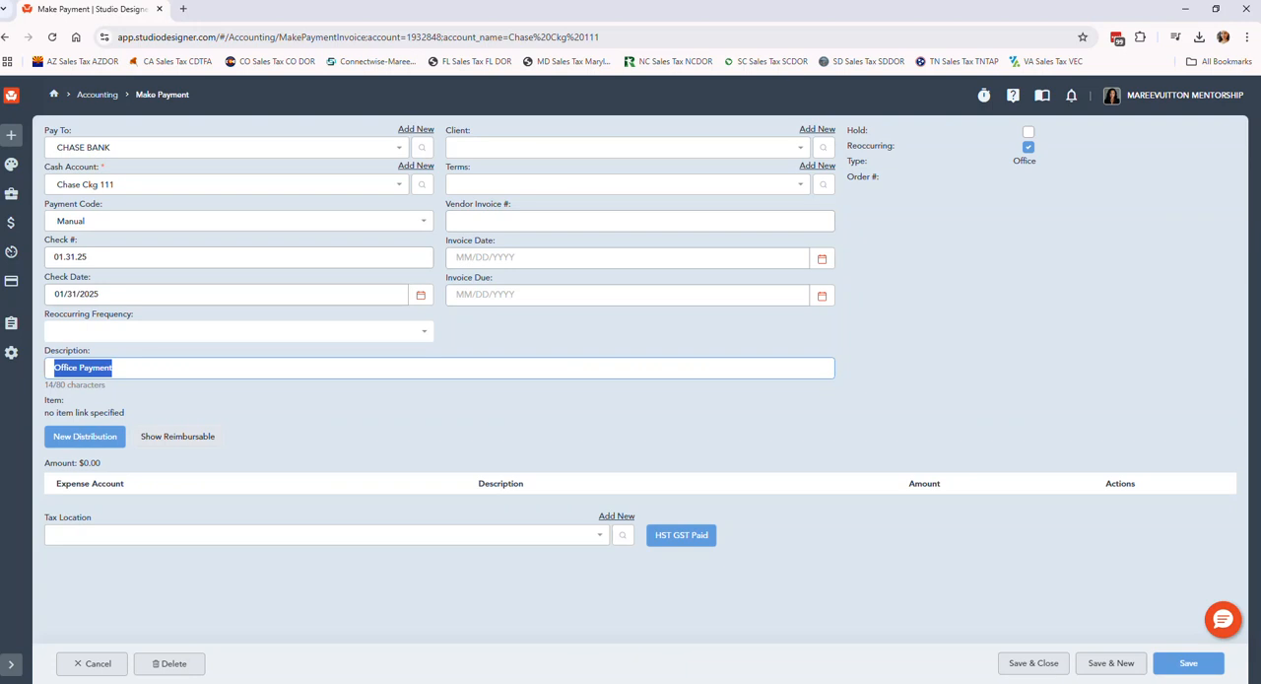
text(Chas)
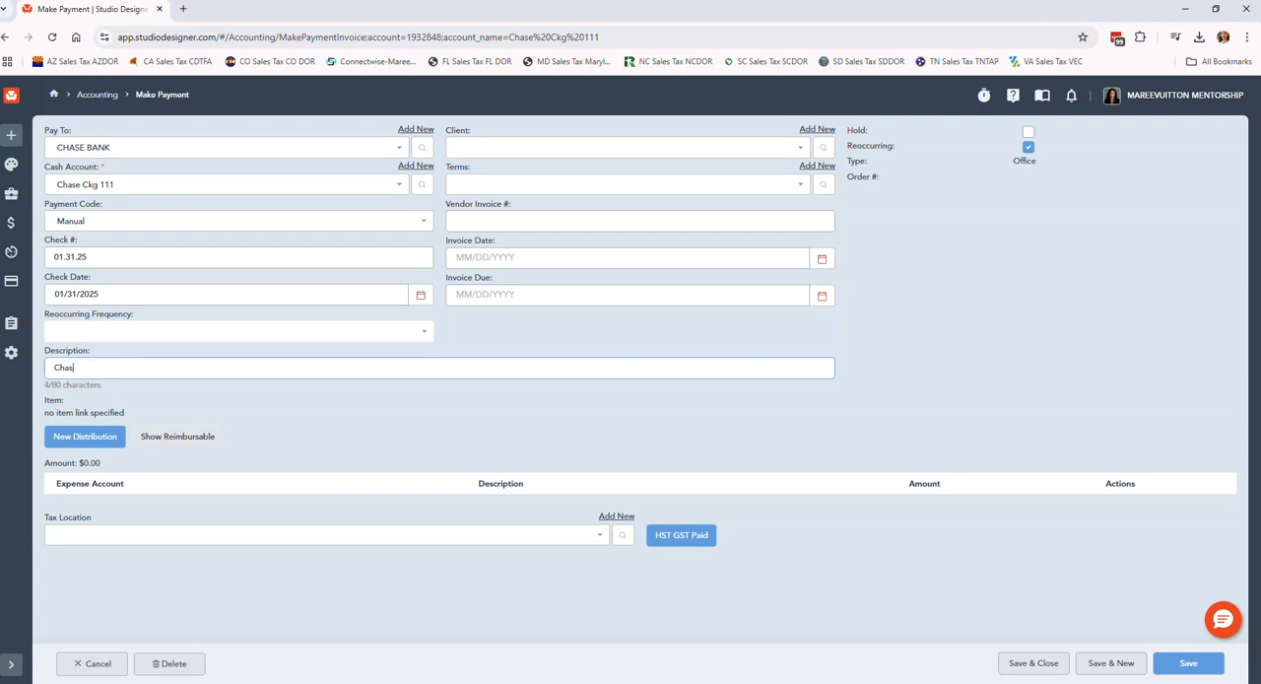
text(e Ckg 111 Monthly Bank R)
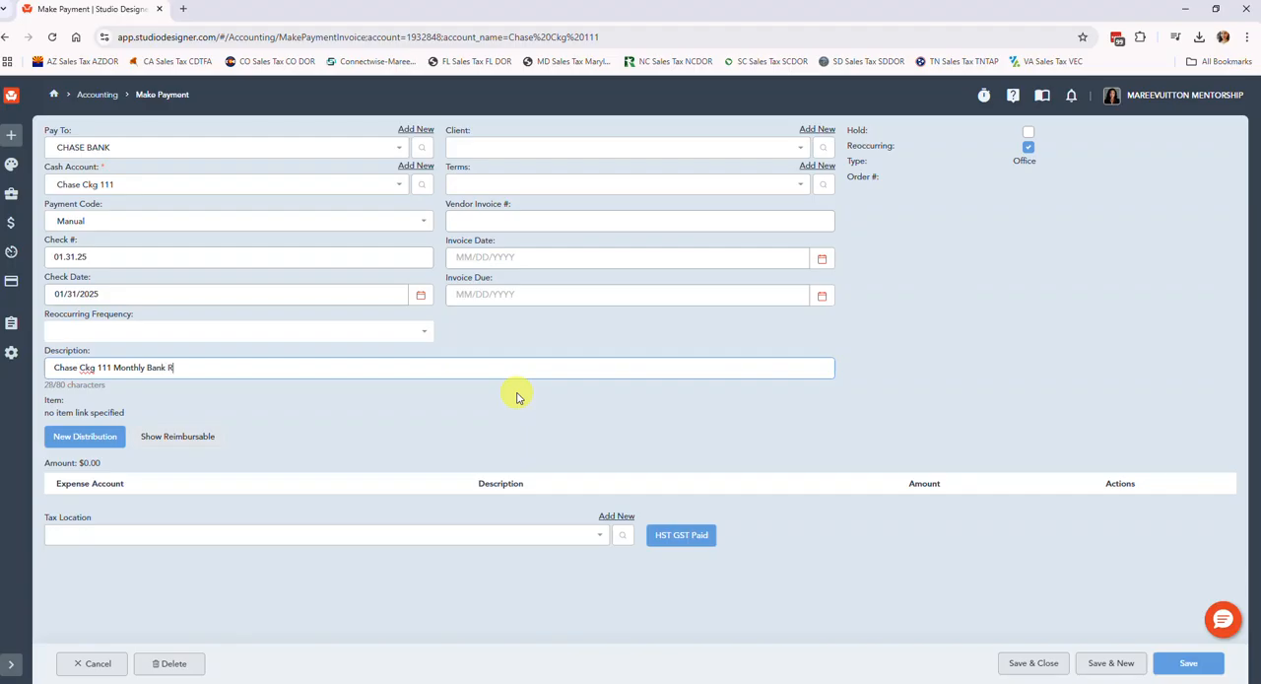
key(BackSpace)
text(Fee)
Add a Bank Charge distribution of 12.00 to the payment, then save it and start a new payment.
key(Tab)
key(Return)
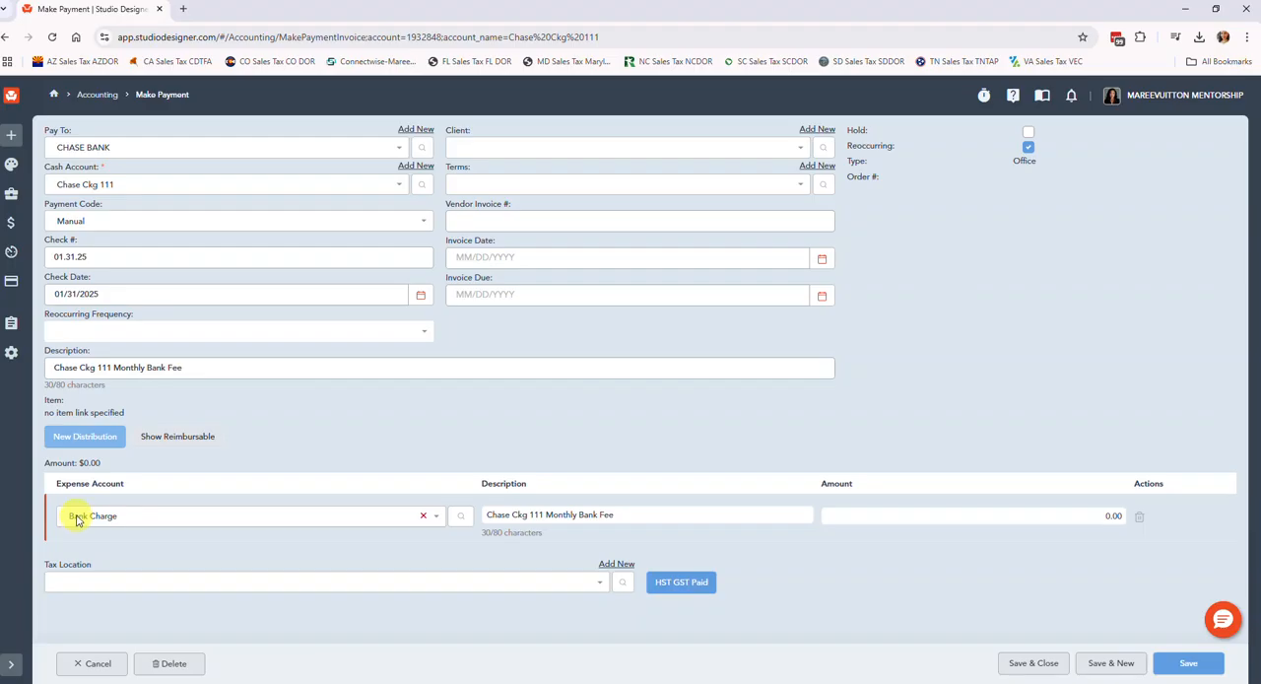
click(1001, 516)
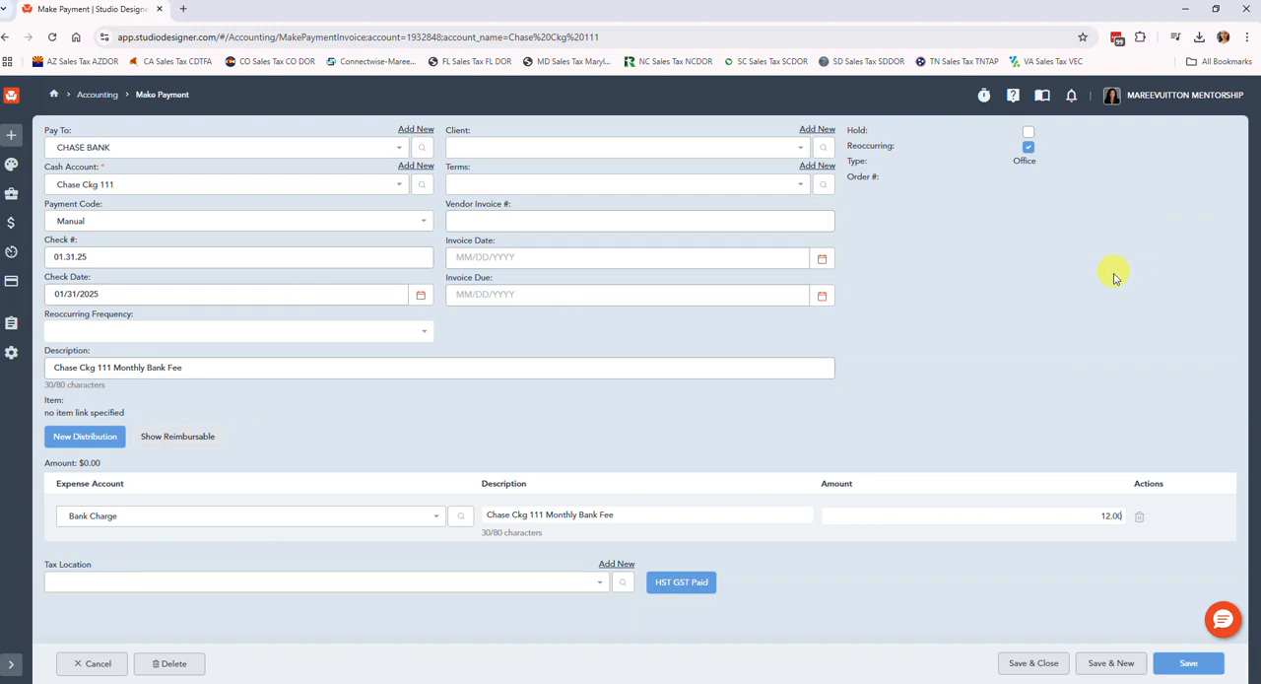
click(1110, 663)
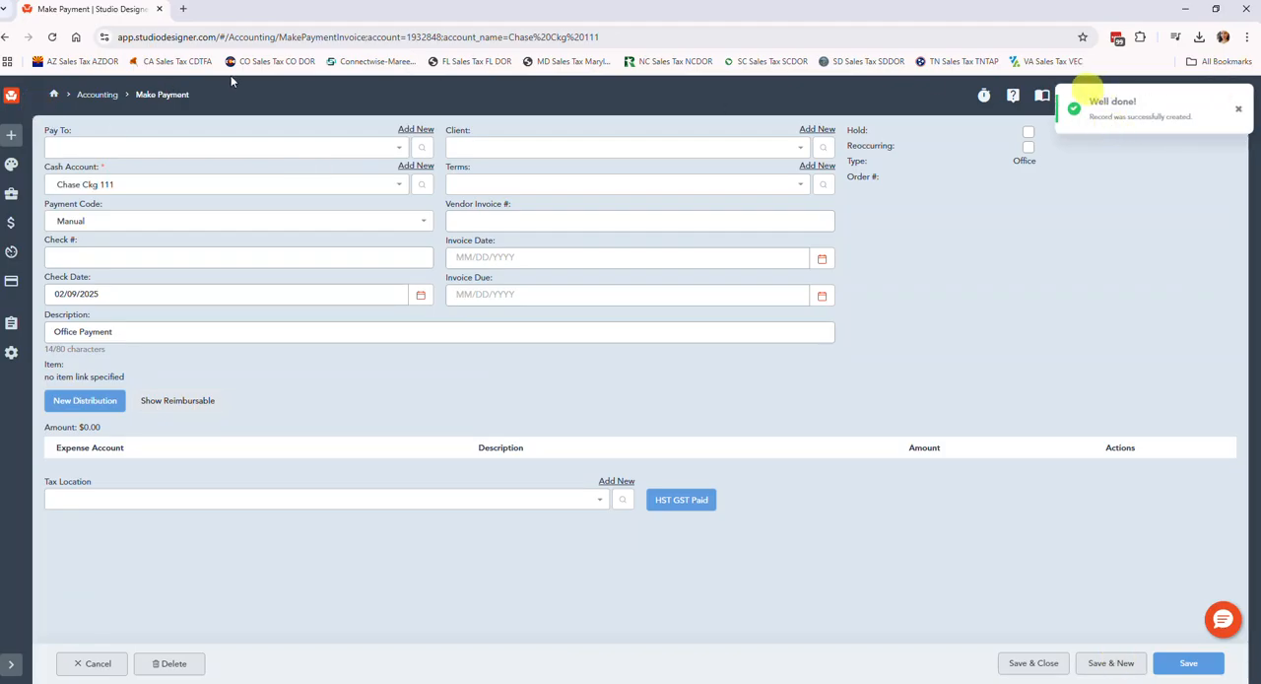
Set the new payment's payee to STUDIO DESIGNER RECURRING, with check number 01.01.25 and check date 01/01/2025.
click(114, 147)
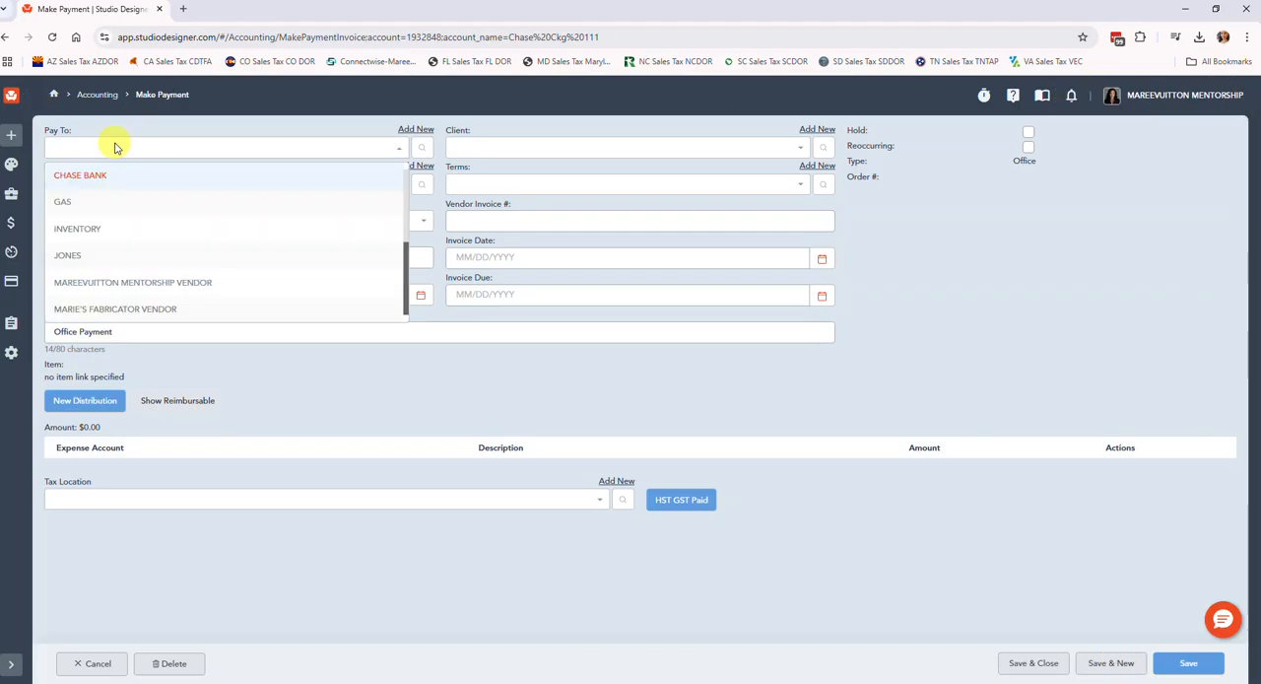
text(st)
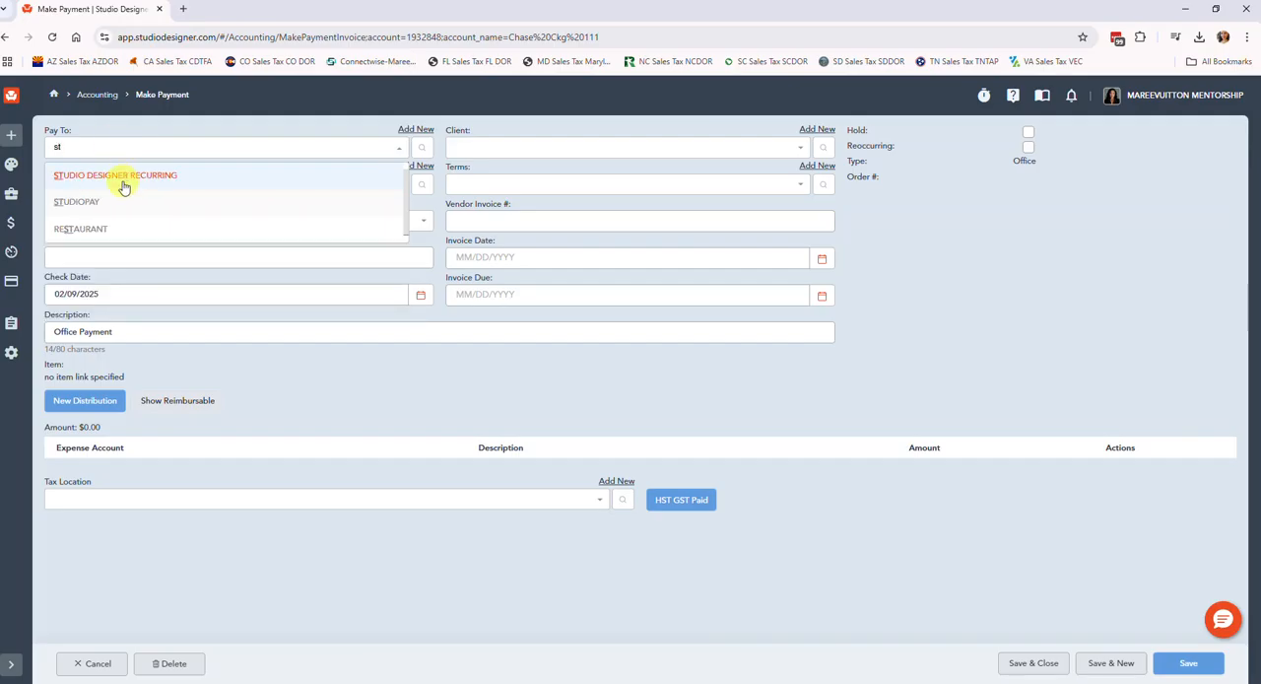
click(124, 180)
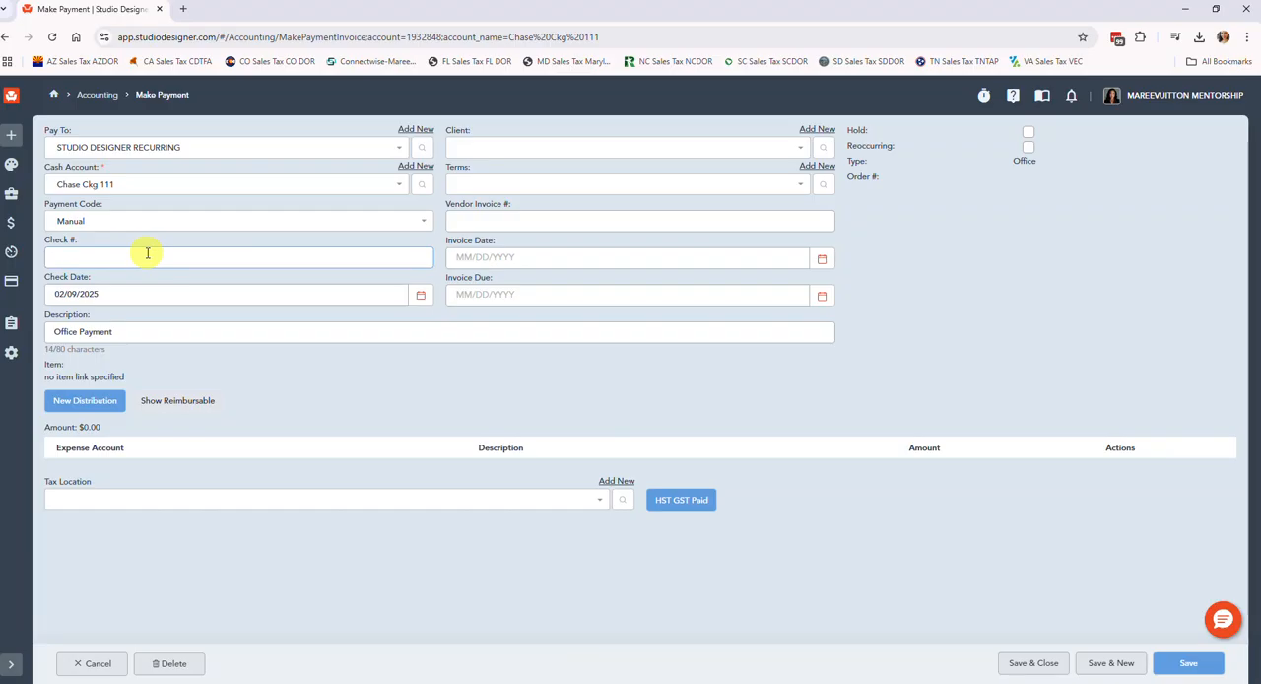
key(Tab)
text(01/01/202)
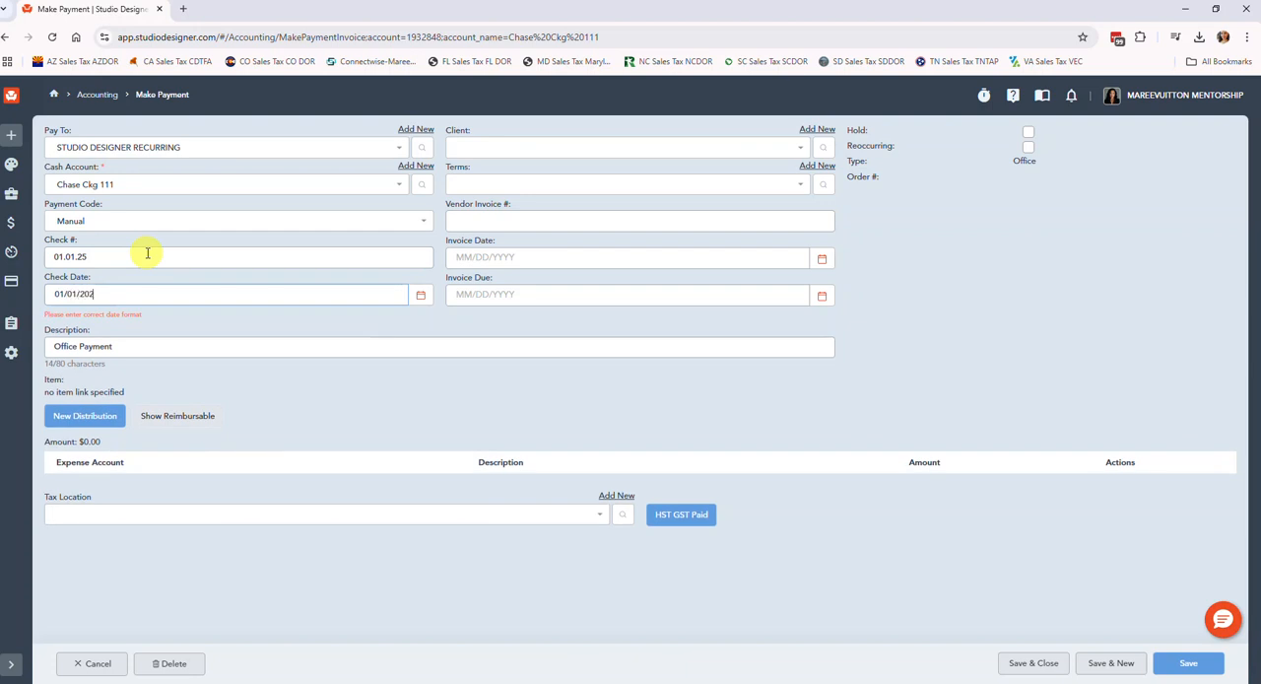
text(5)
key(Tab)
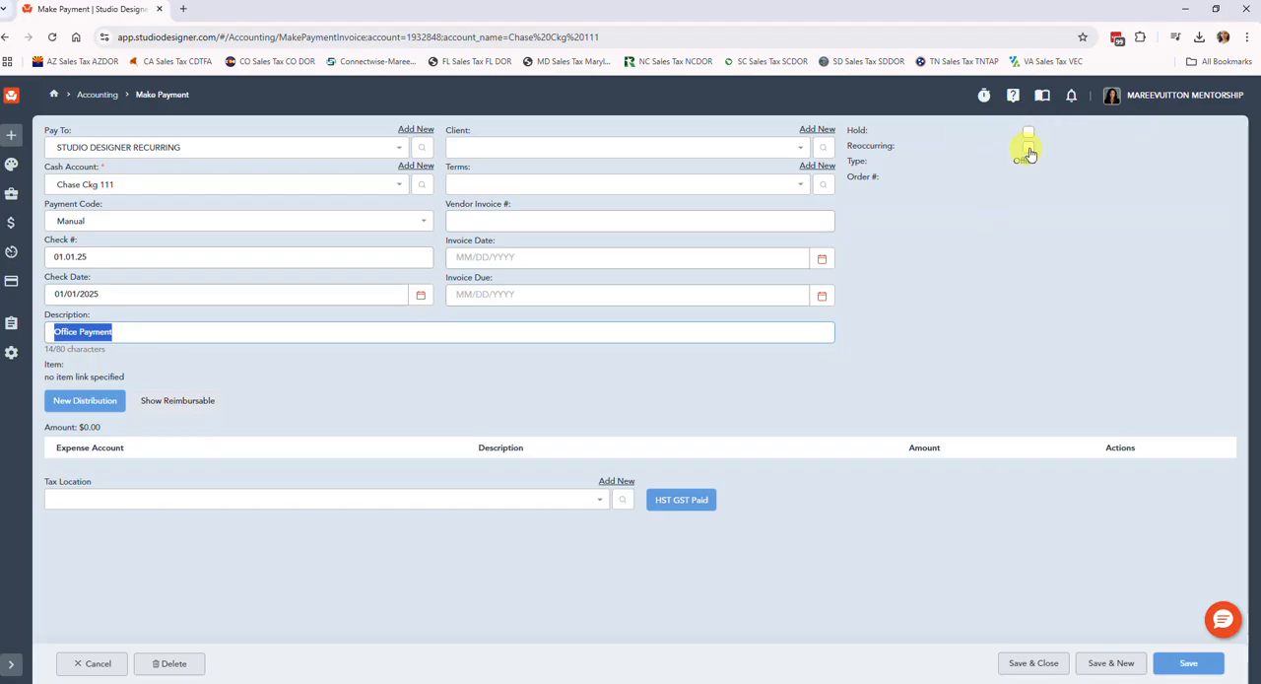
Make the payment reoccur monthly and replace its description with "Studio Designer Recurring Software Subscription".
click(1027, 146)
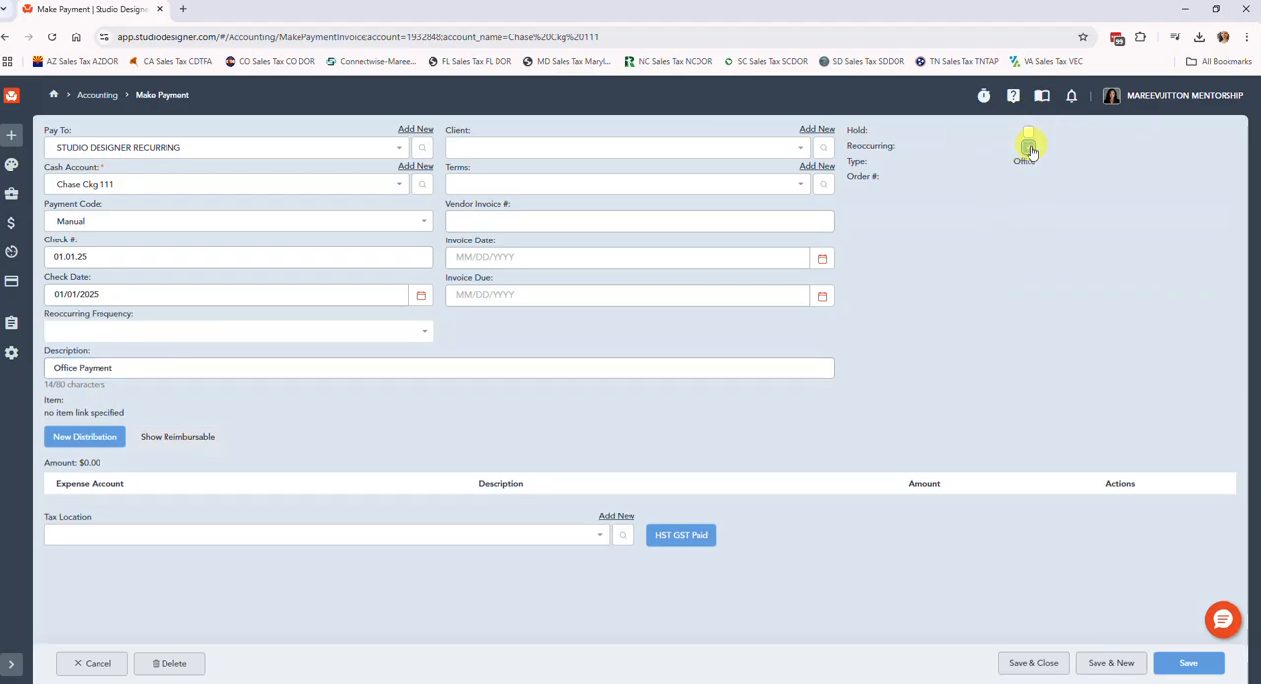
click(143, 335)
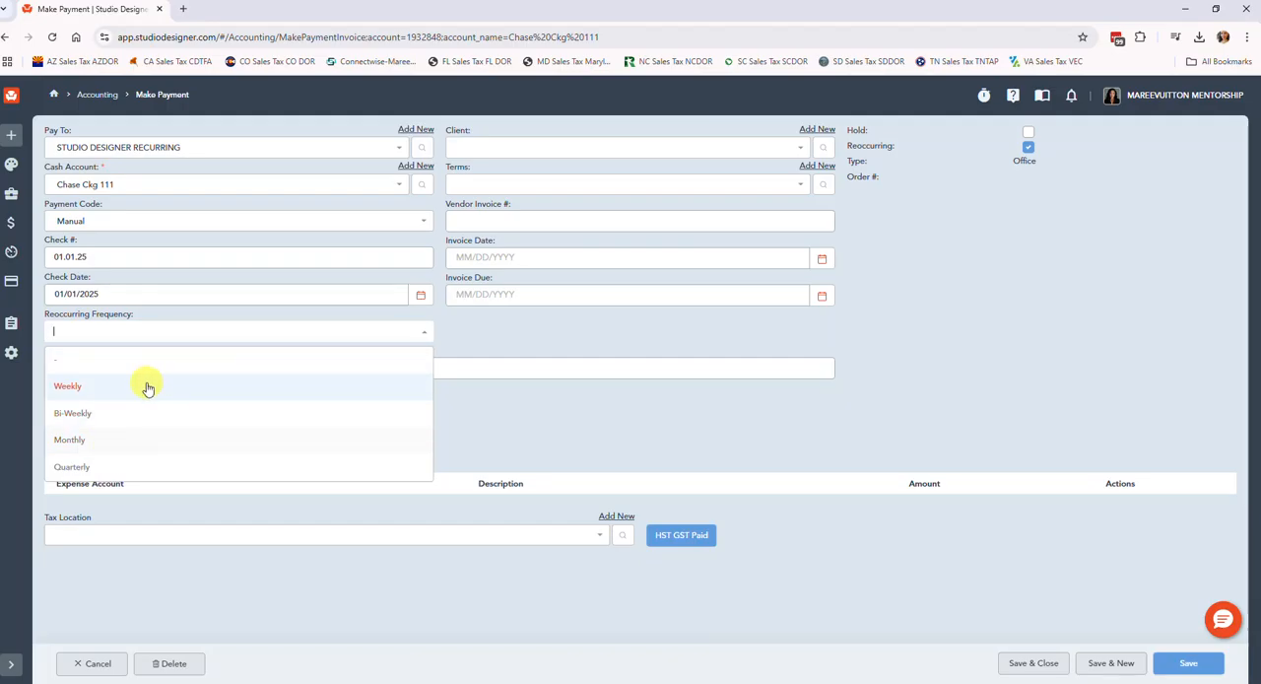
click(104, 440)
drag(181, 365, 2, 361)
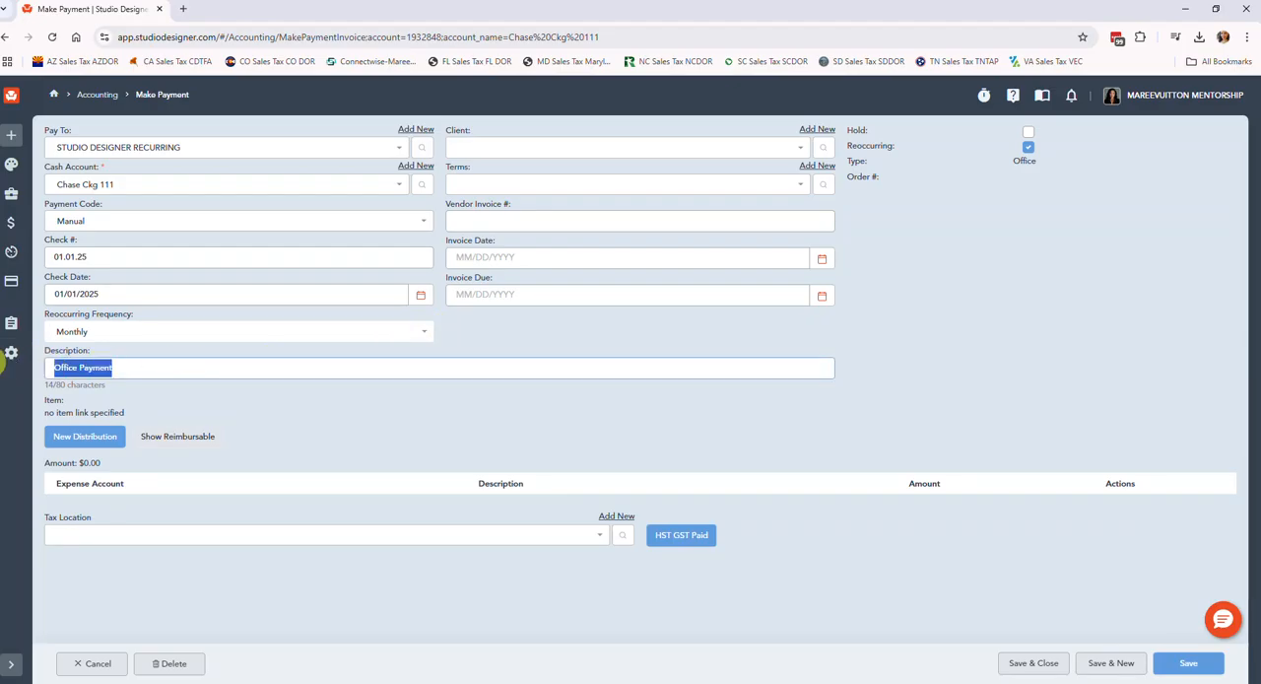
text(Stu)
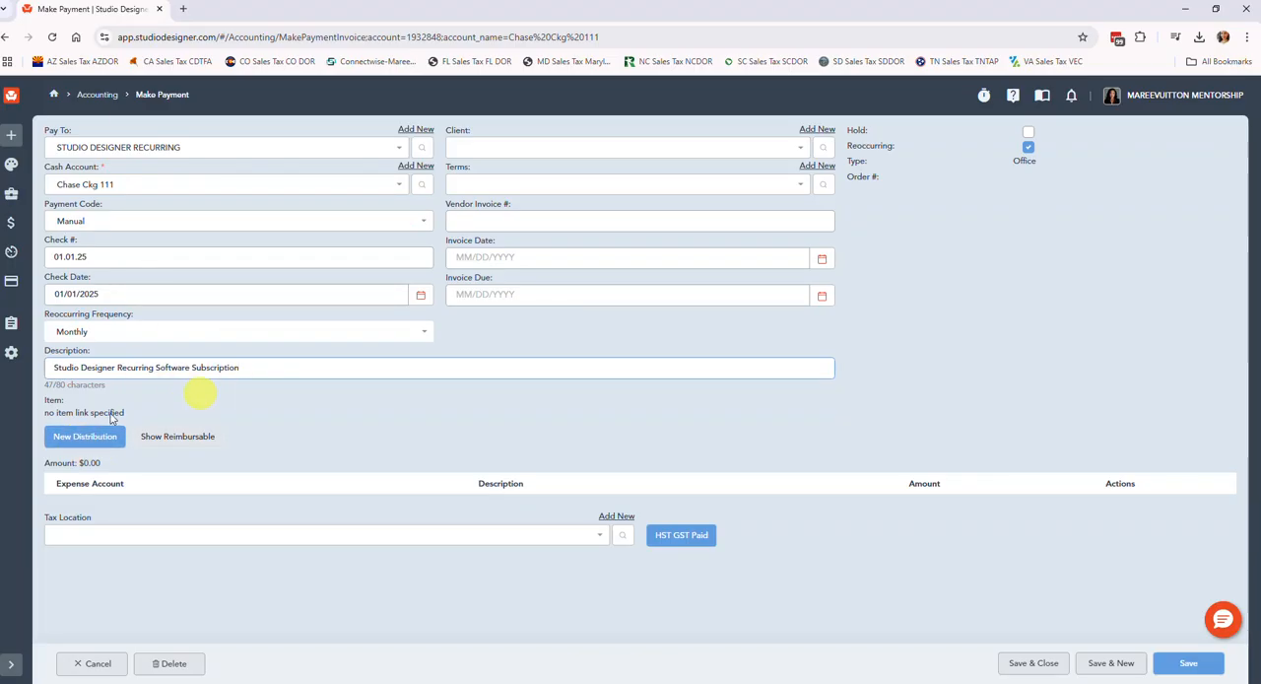
Add a Software Expense distribution of 84.00 to the payment, then save and close it.
click(75, 442)
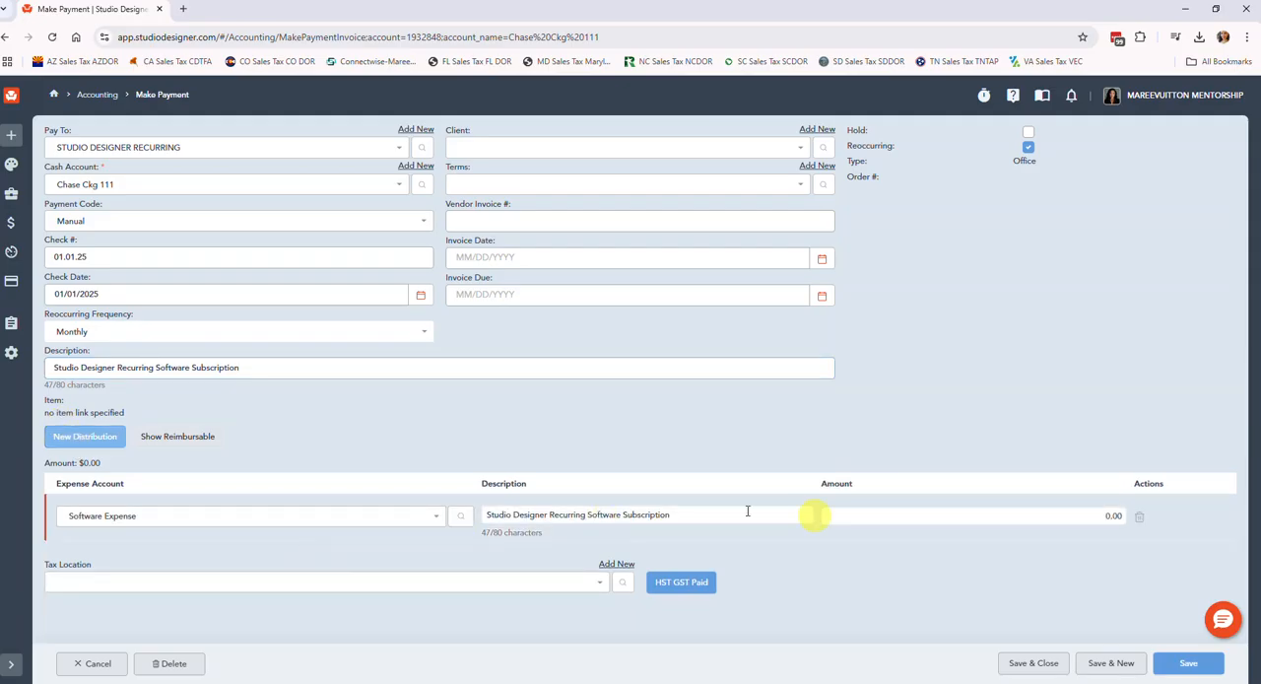
click(1025, 515)
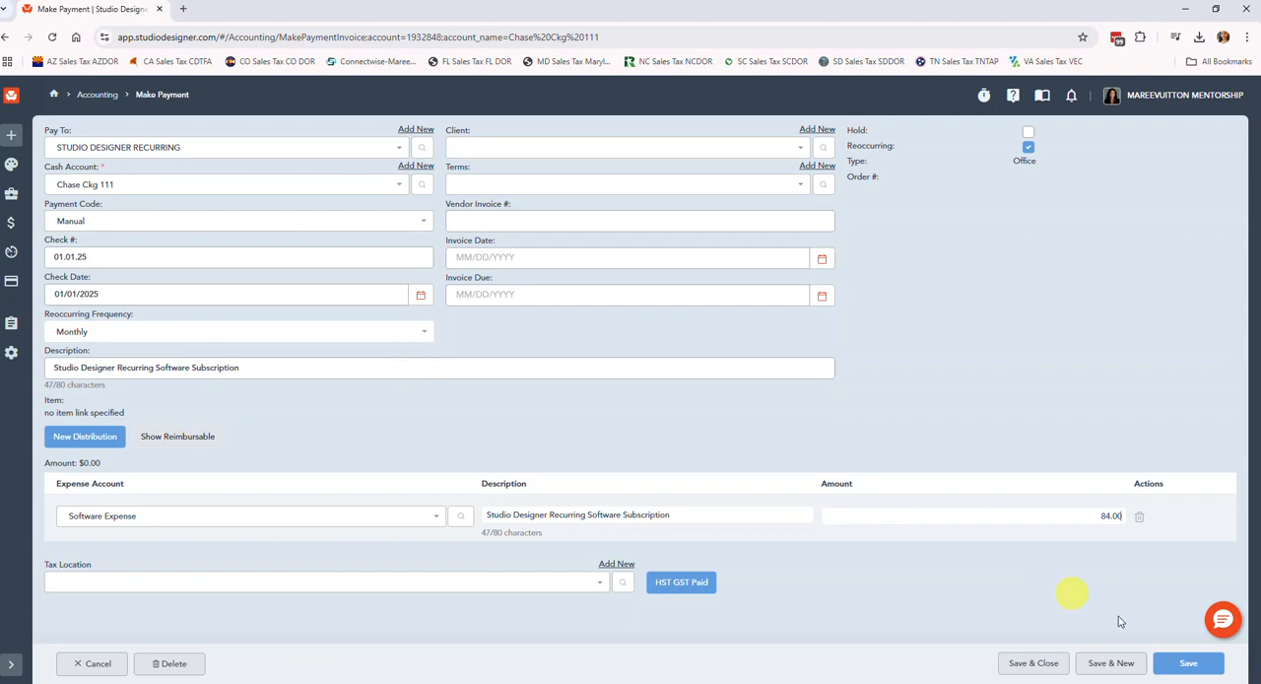
click(1041, 667)
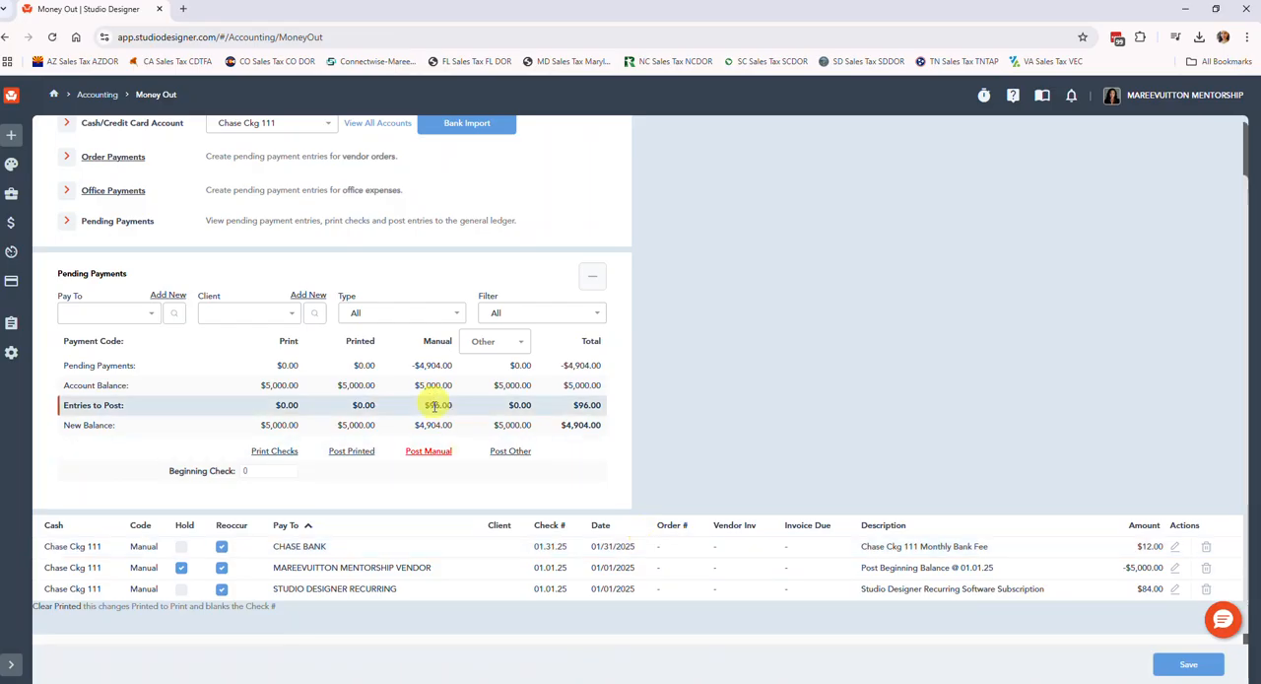
Post the pending manual payments for Chase Ckg 111 and review the remaining entries.
click(434, 451)
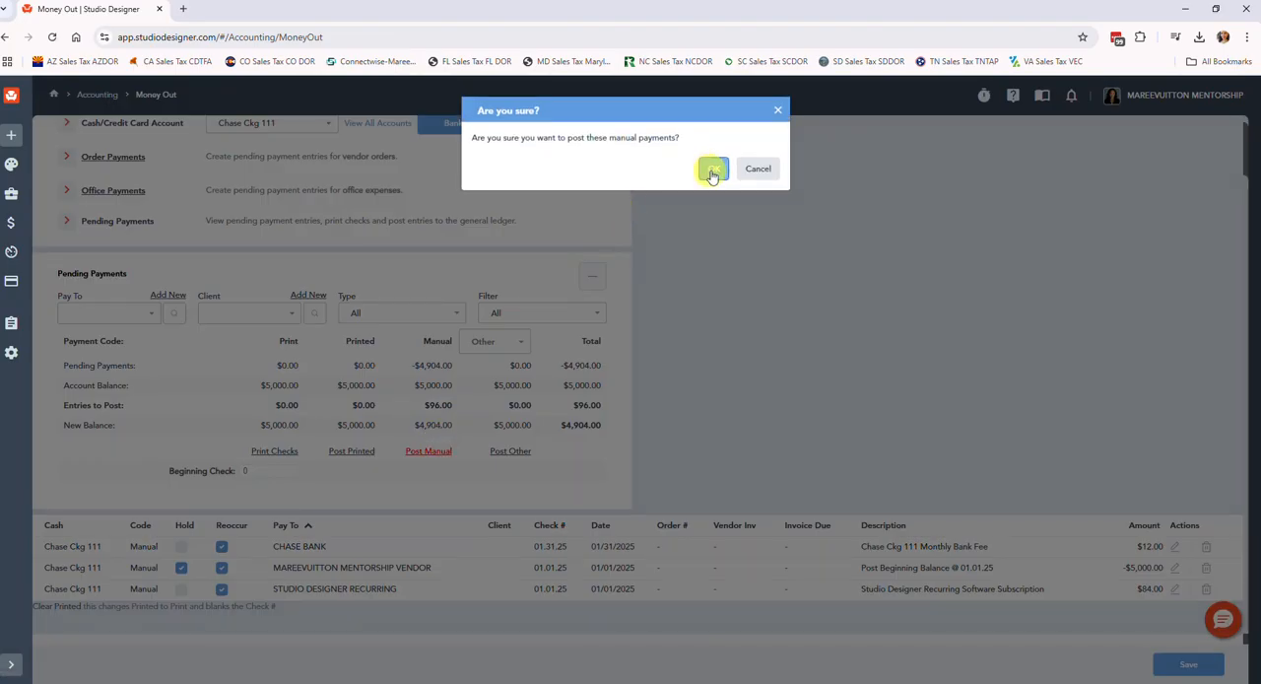
click(712, 172)
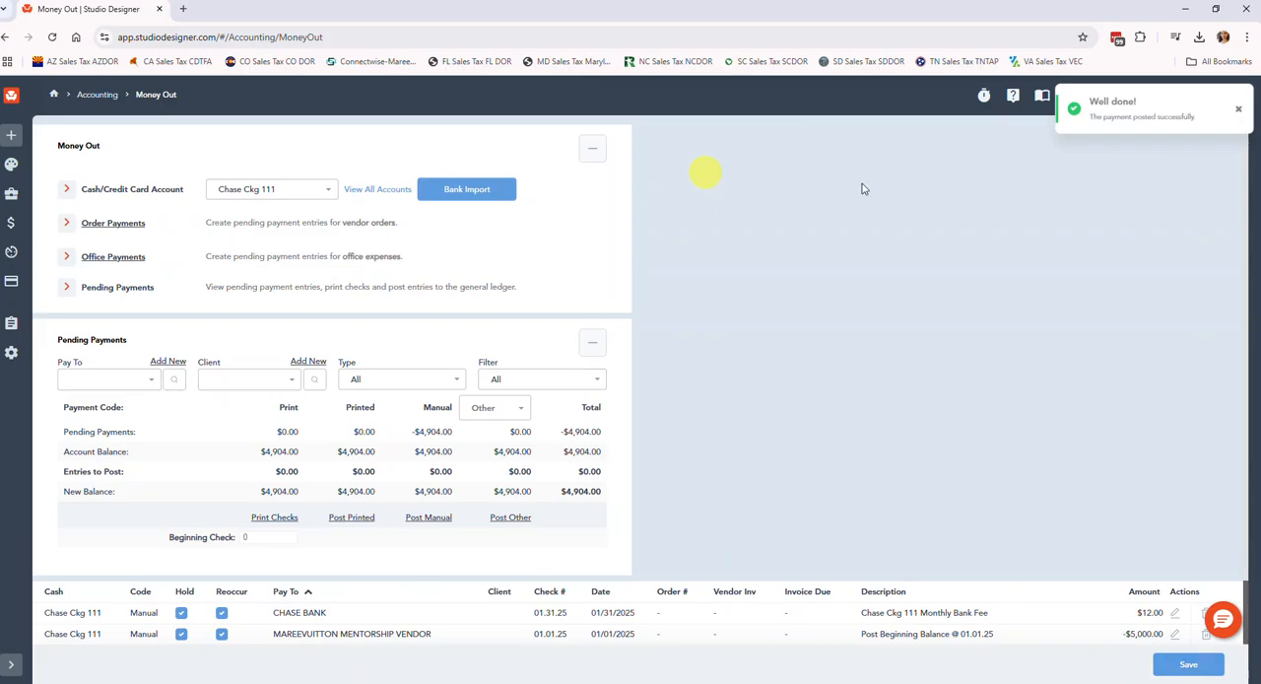
scroll(885, 207, down, 2)
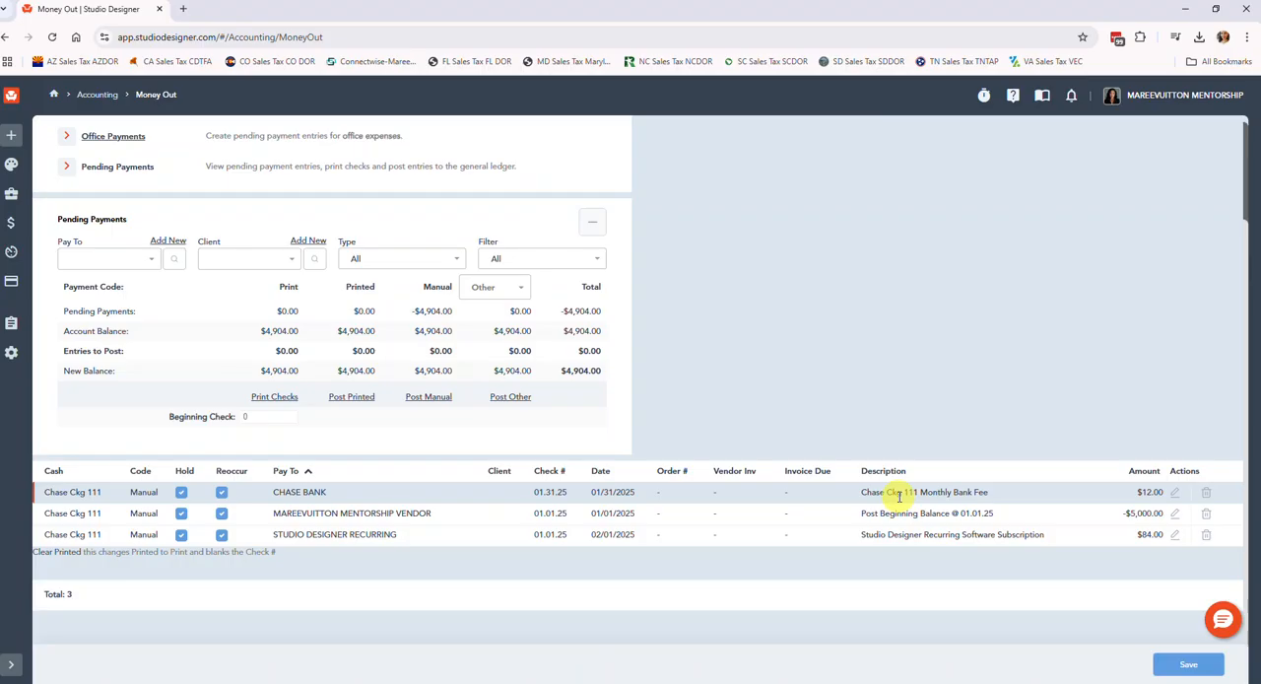
scroll(891, 499, up, 1)
Open the pending Chase Bank fee payment, save it, and start a new payment to RESTAURANT.
click(1176, 558)
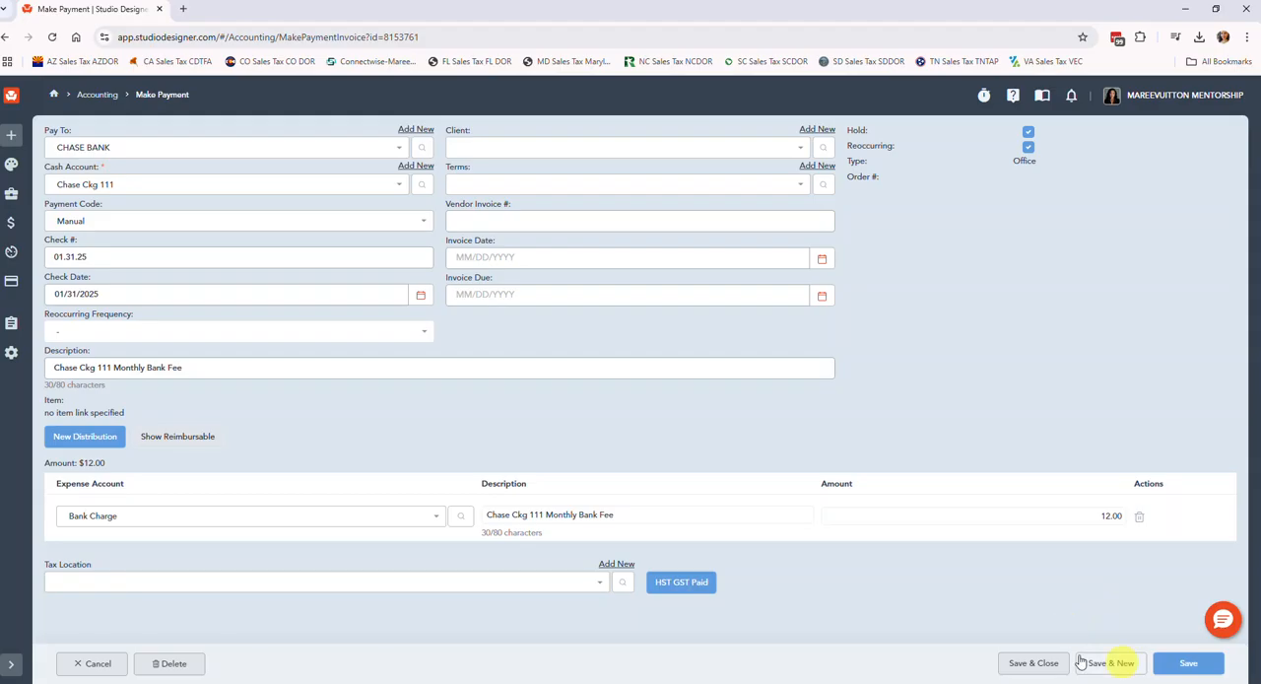
click(1111, 666)
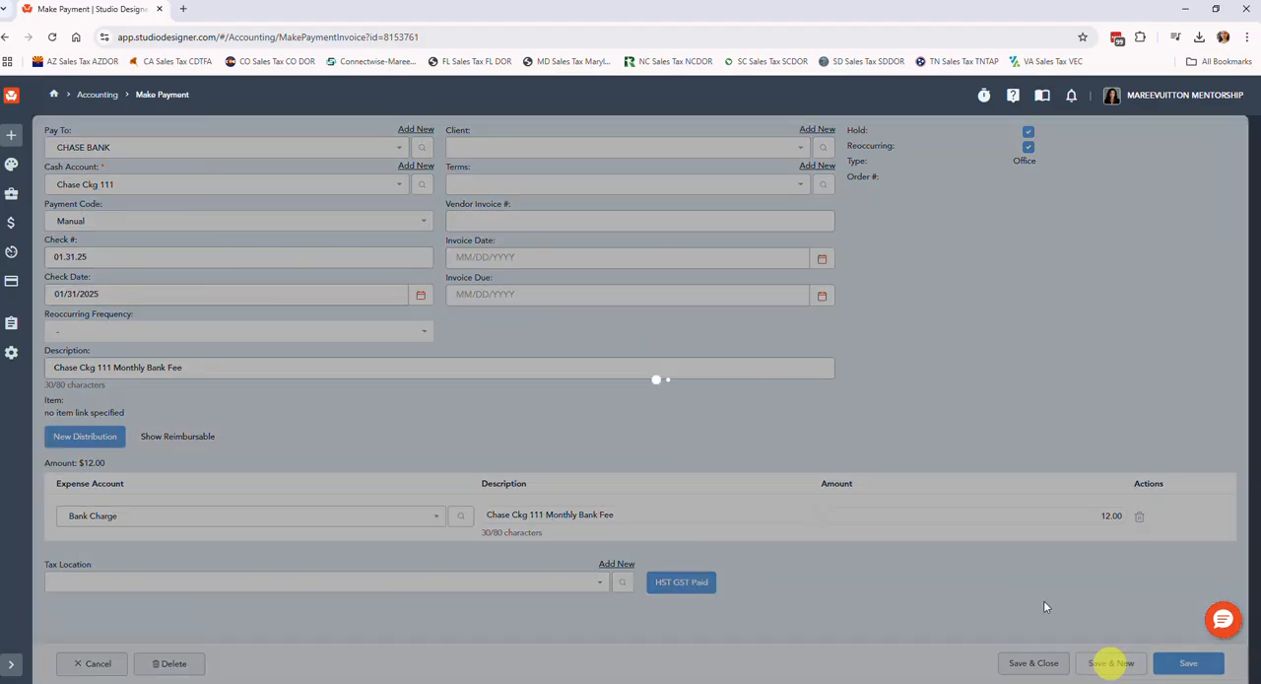
click(59, 146)
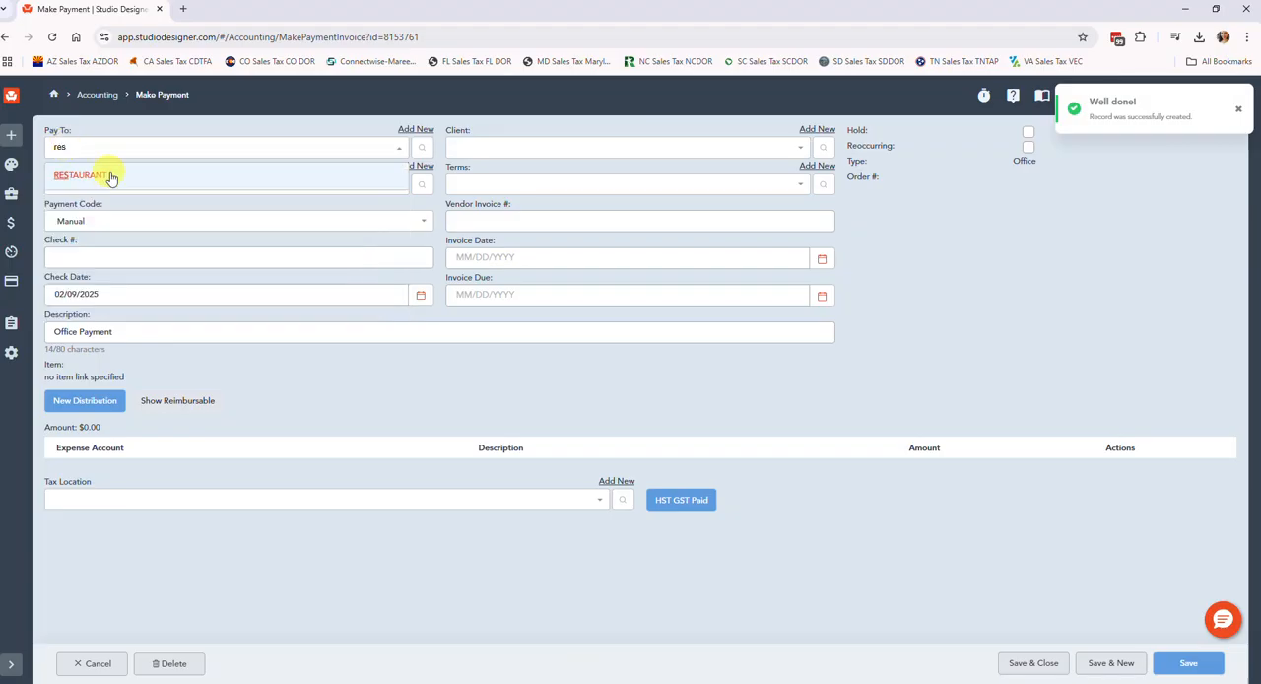
click(104, 173)
Enter 0.15.25 as the restaurant payment's check number and set its check date to 01/15/2025.
click(79, 258)
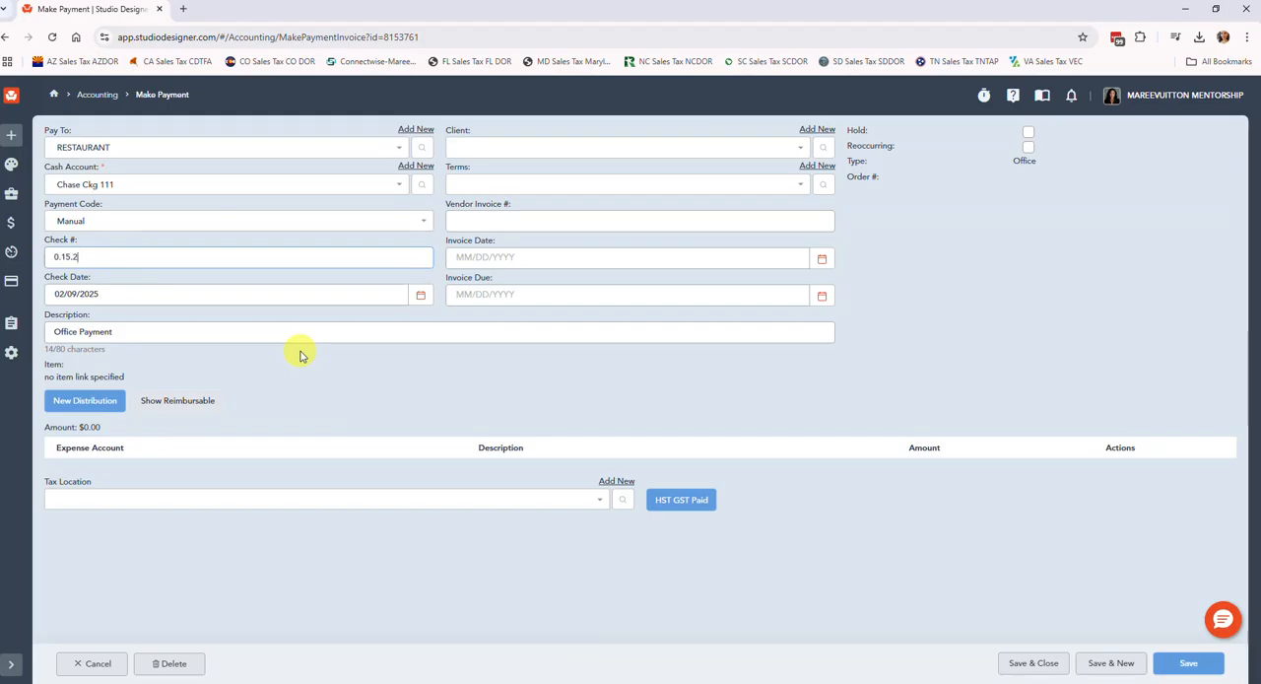
key(Tab)
text(01/15/2025)
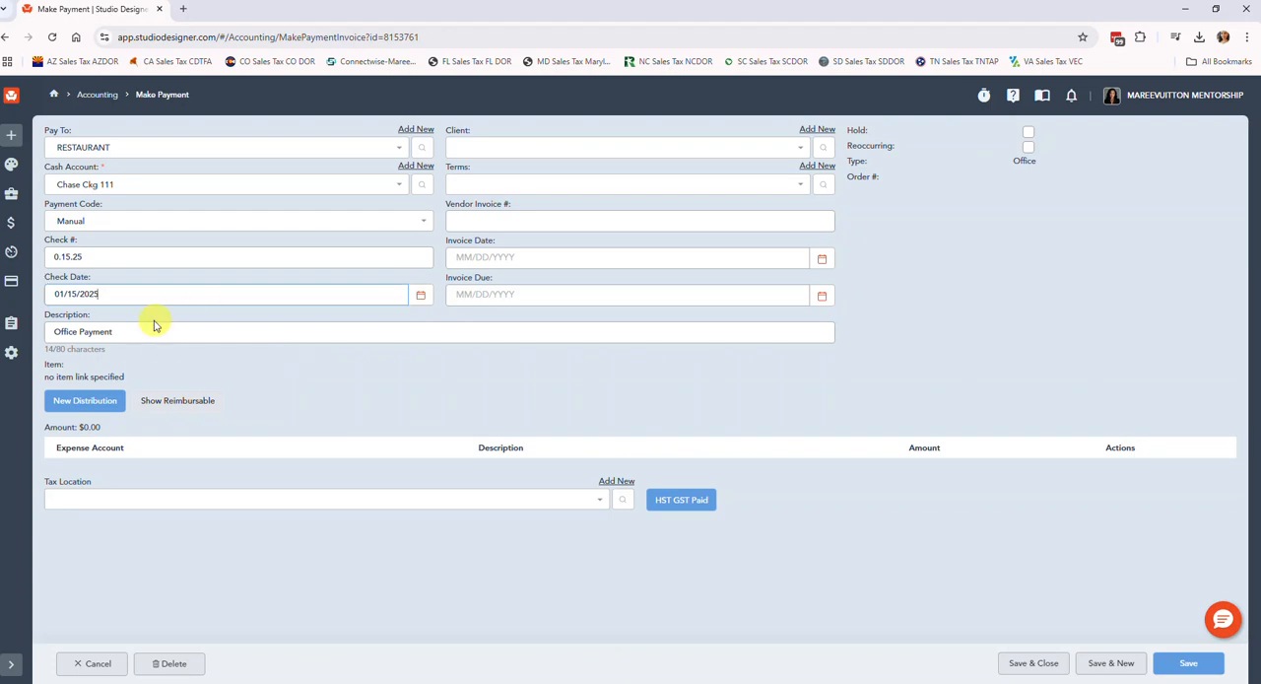
key(Tab)
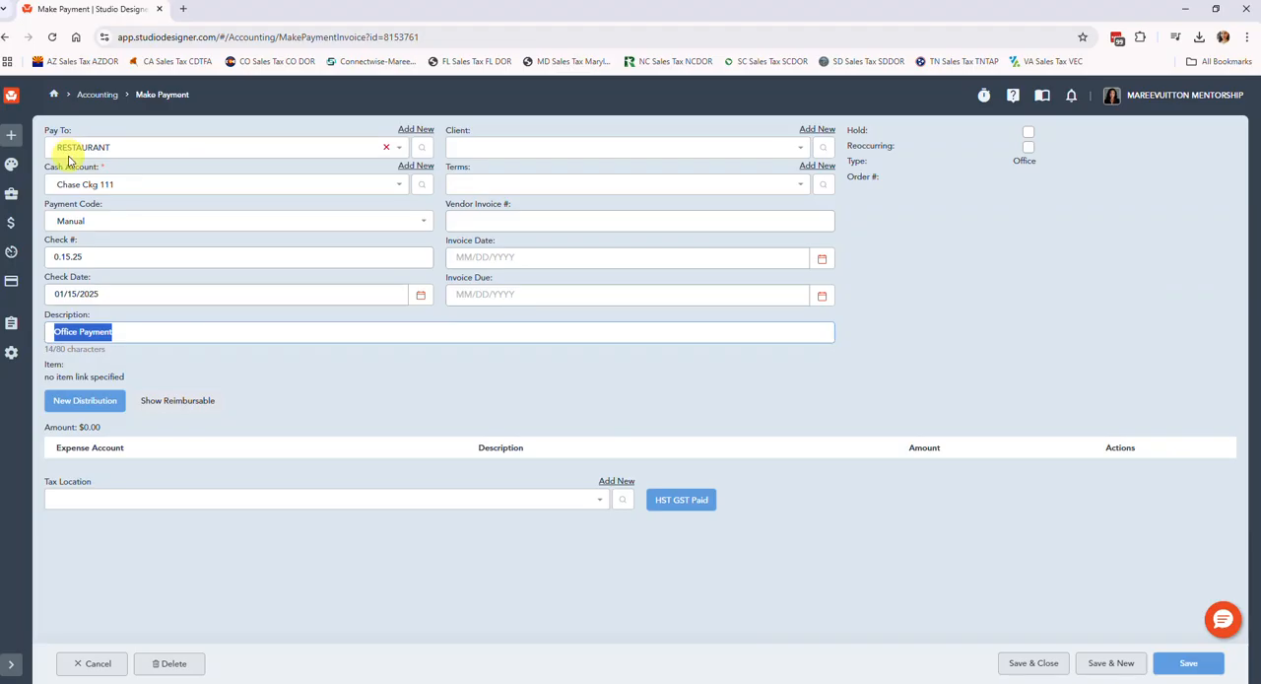
Replace the restaurant payment's description with "Starbucks" and add a new distribution line.
click(139, 333)
key(ctrl+a)
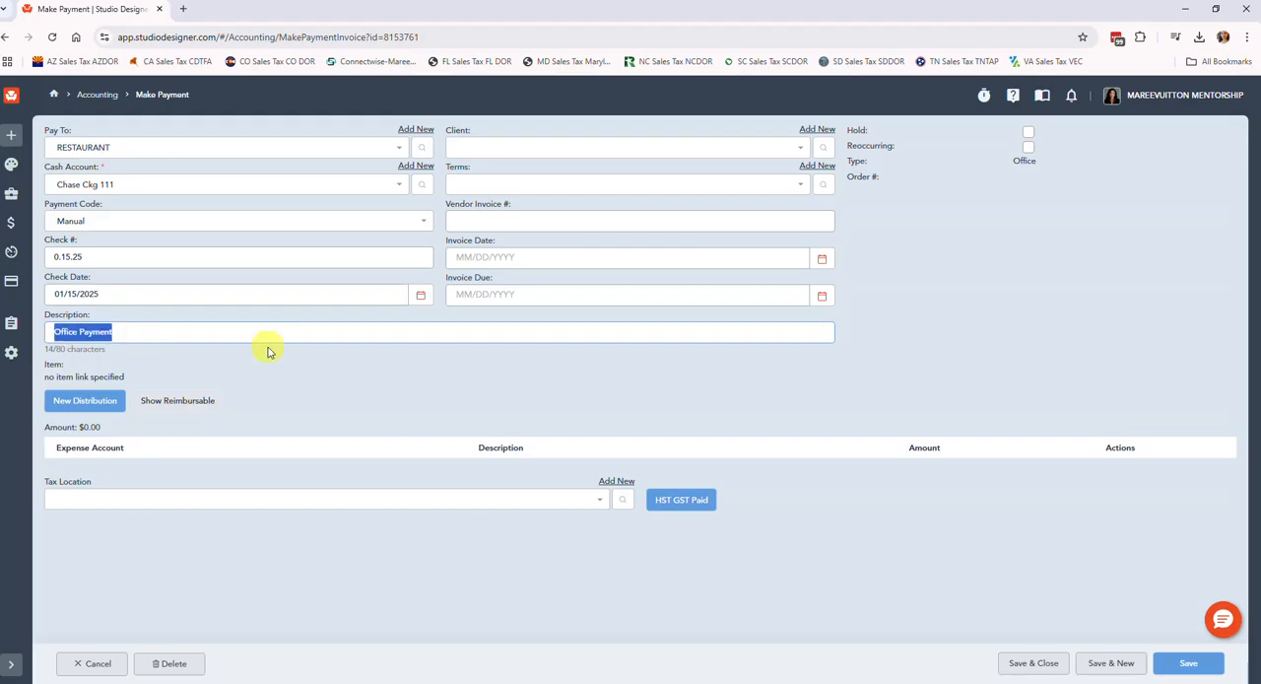
text(S)
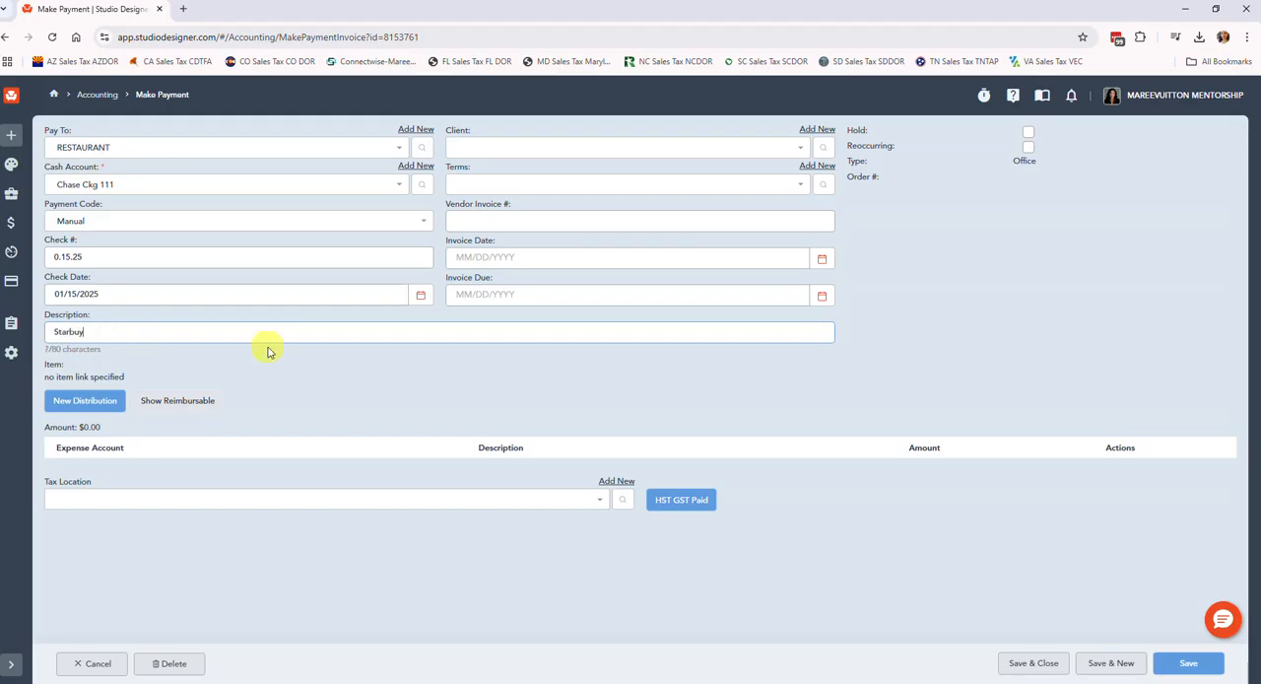
text(tarbucks)
key(Tab)
key(Return)
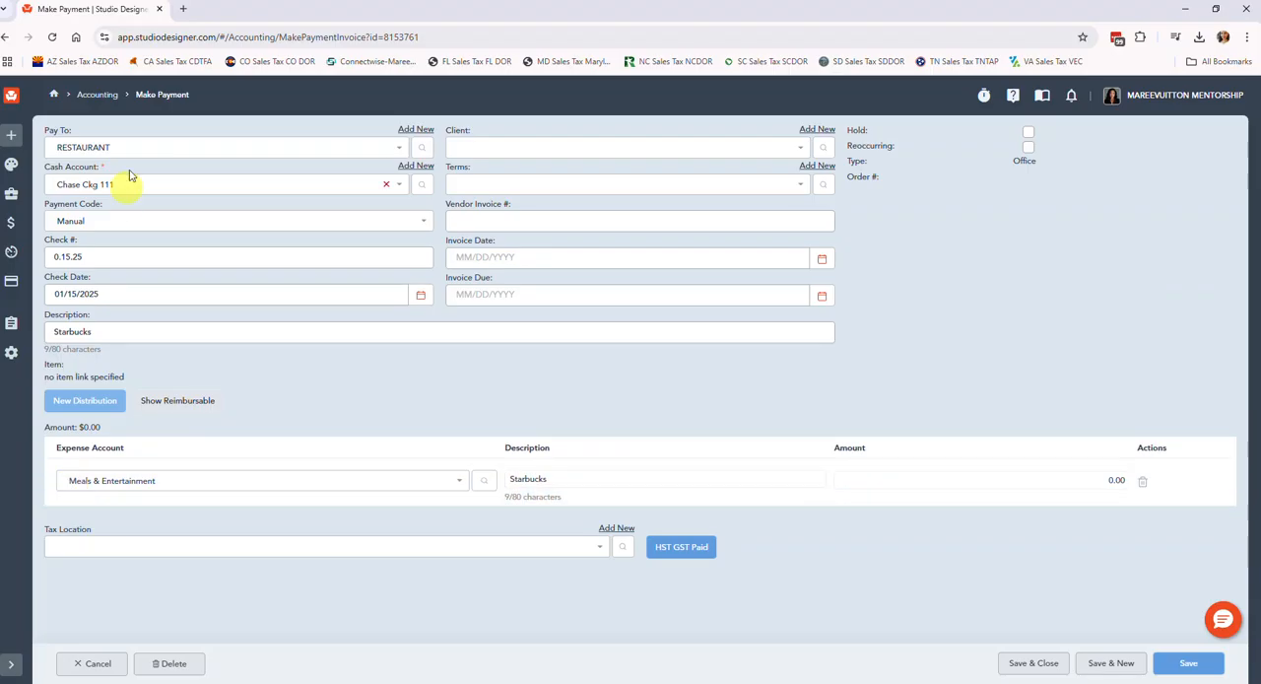
Change the Starbucks distribution's expense account to Office Expense.
click(144, 482)
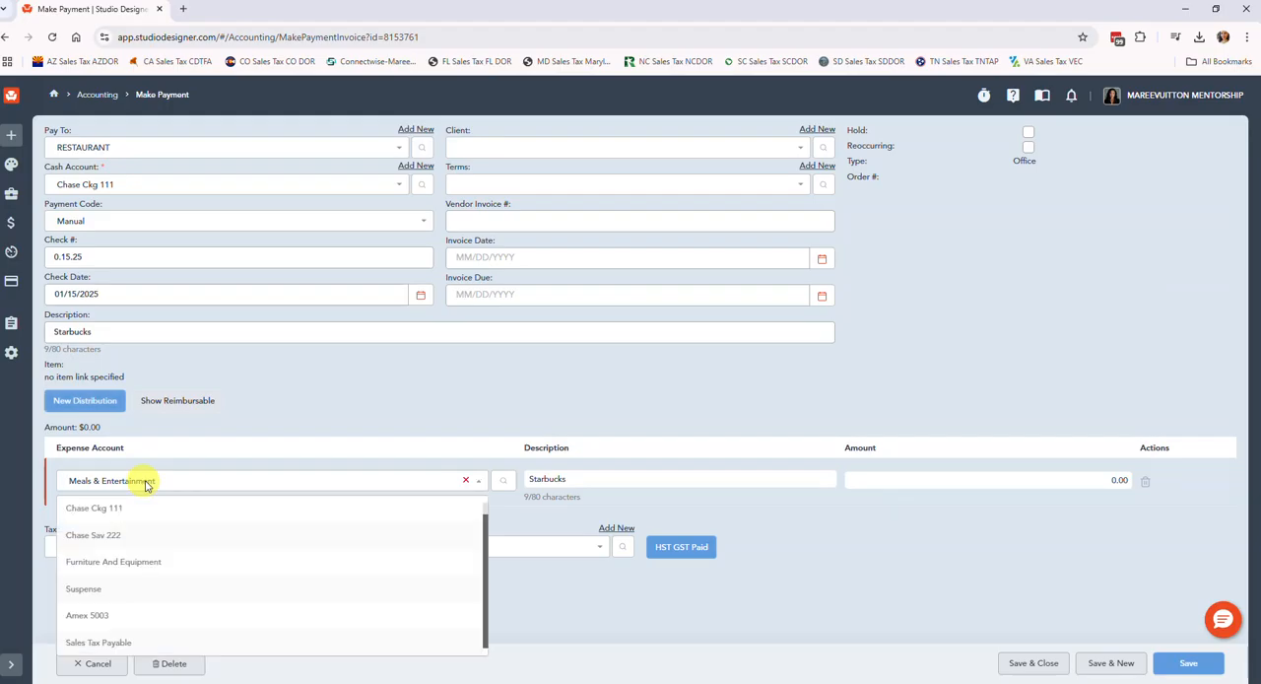
text(off)
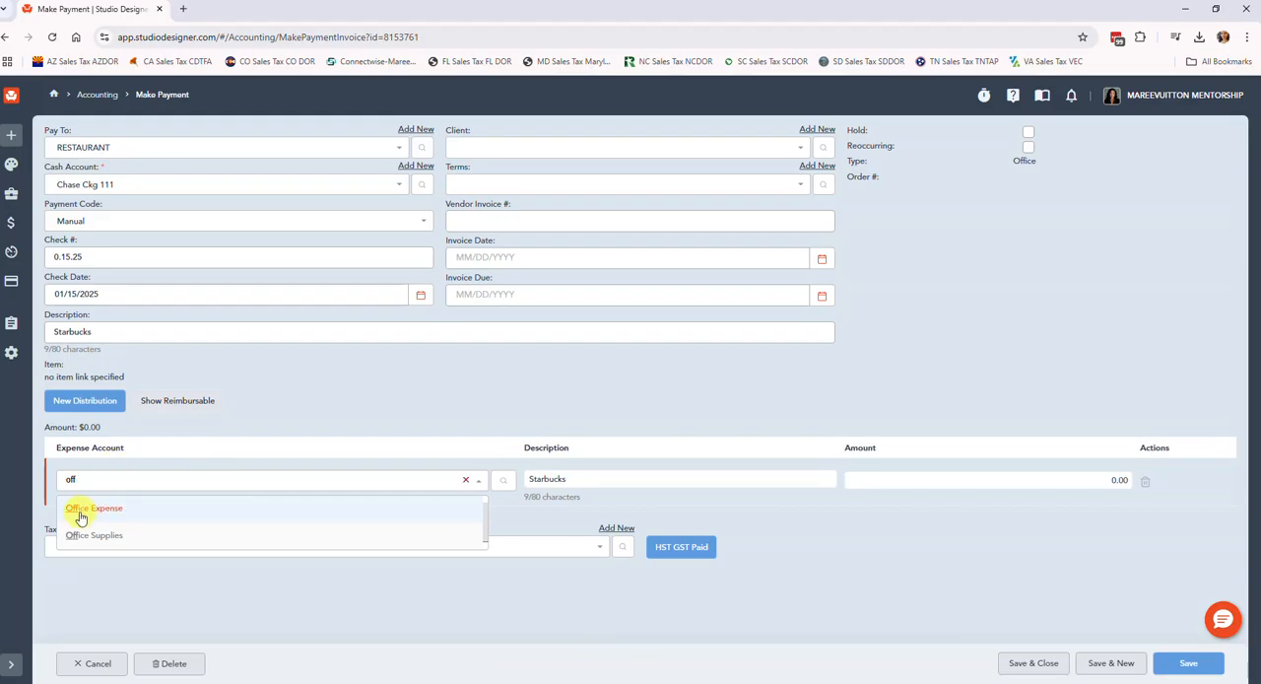
click(79, 509)
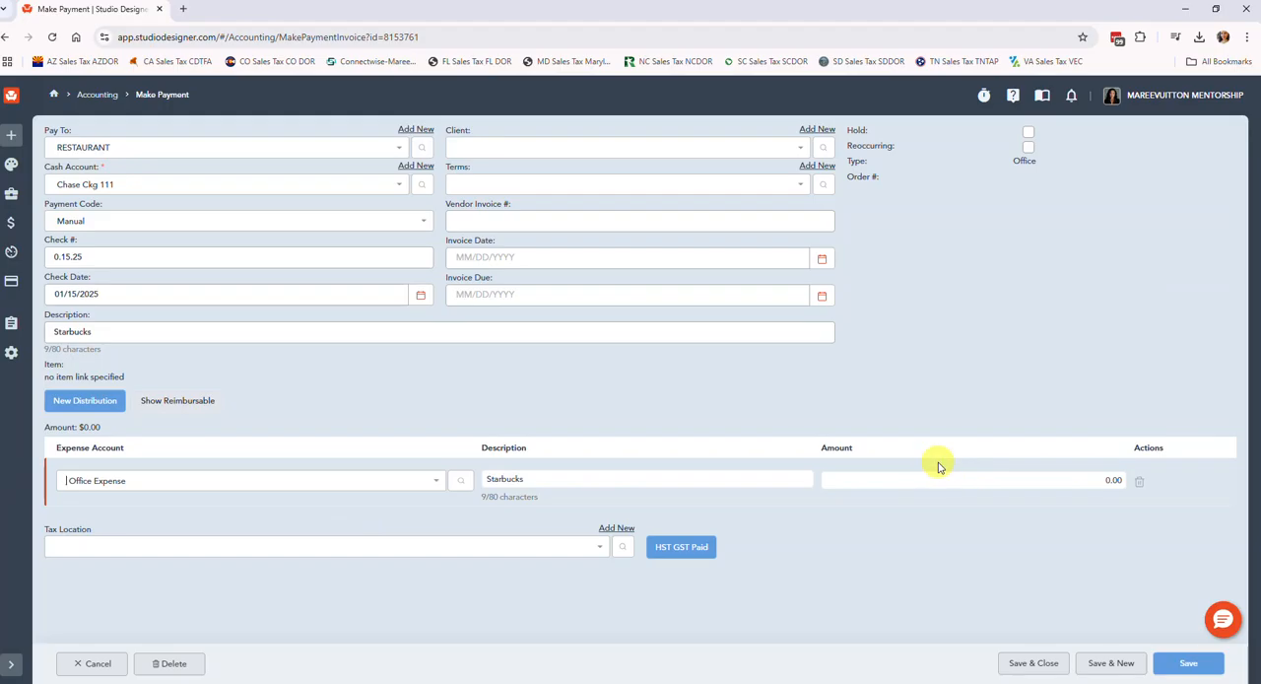
Assign the Starbucks distribution to Meals & Entertainment with an amount of 30.00, then save and close the payment.
click(136, 488)
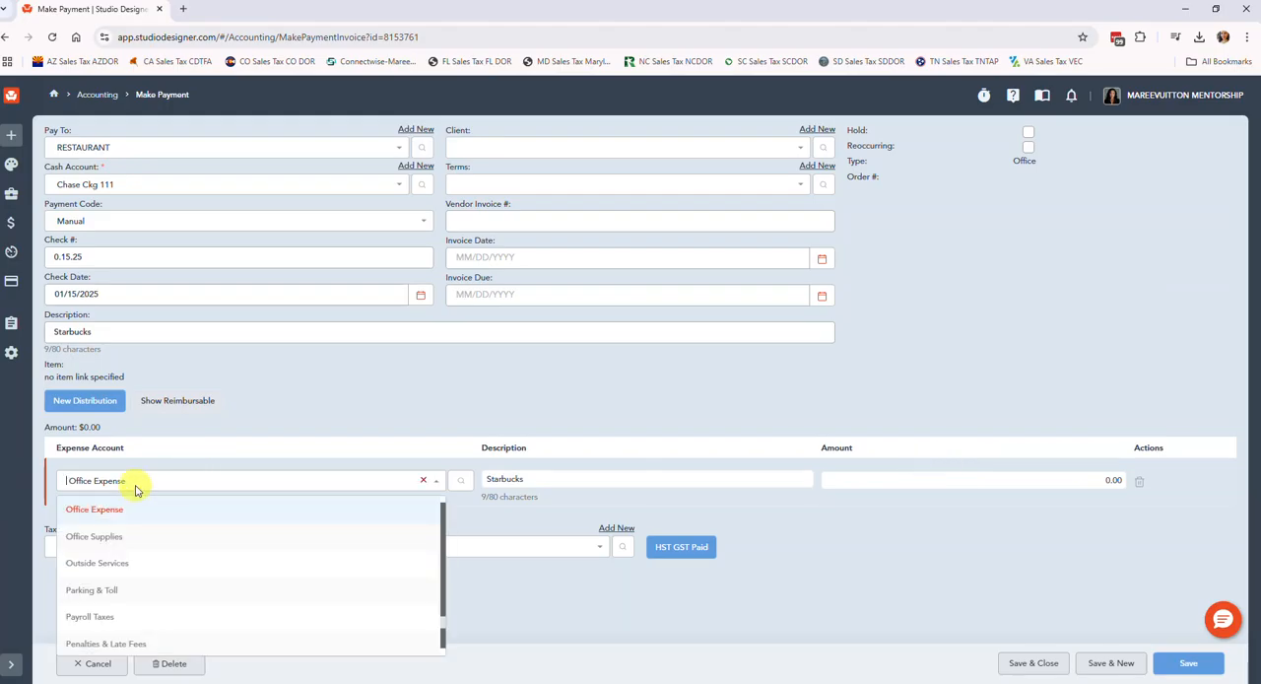
text(meal)
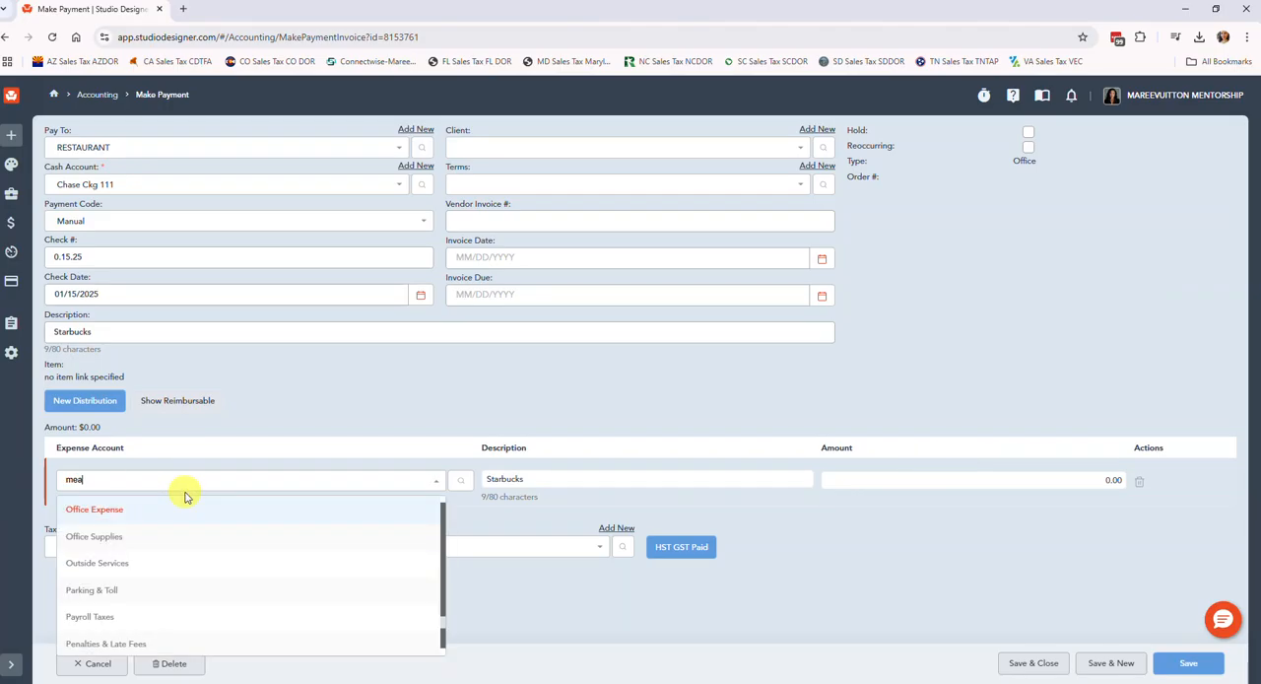
click(148, 506)
click(1066, 478)
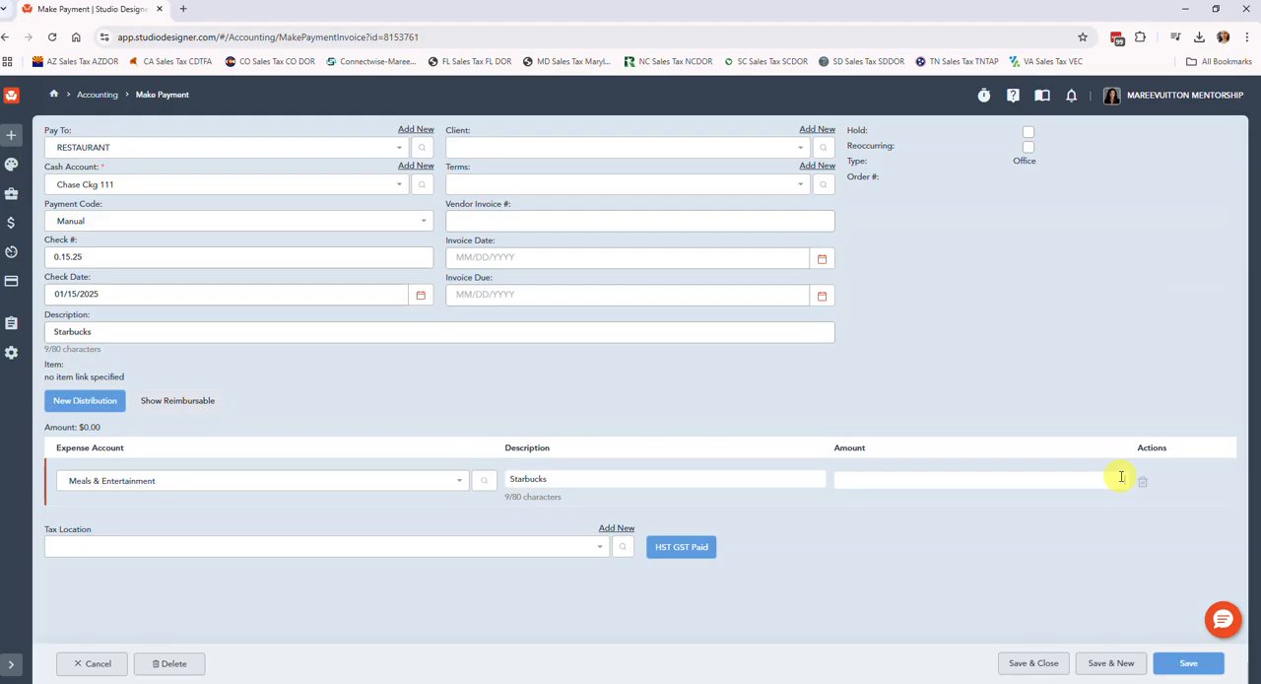
text(30)
key(Tab)
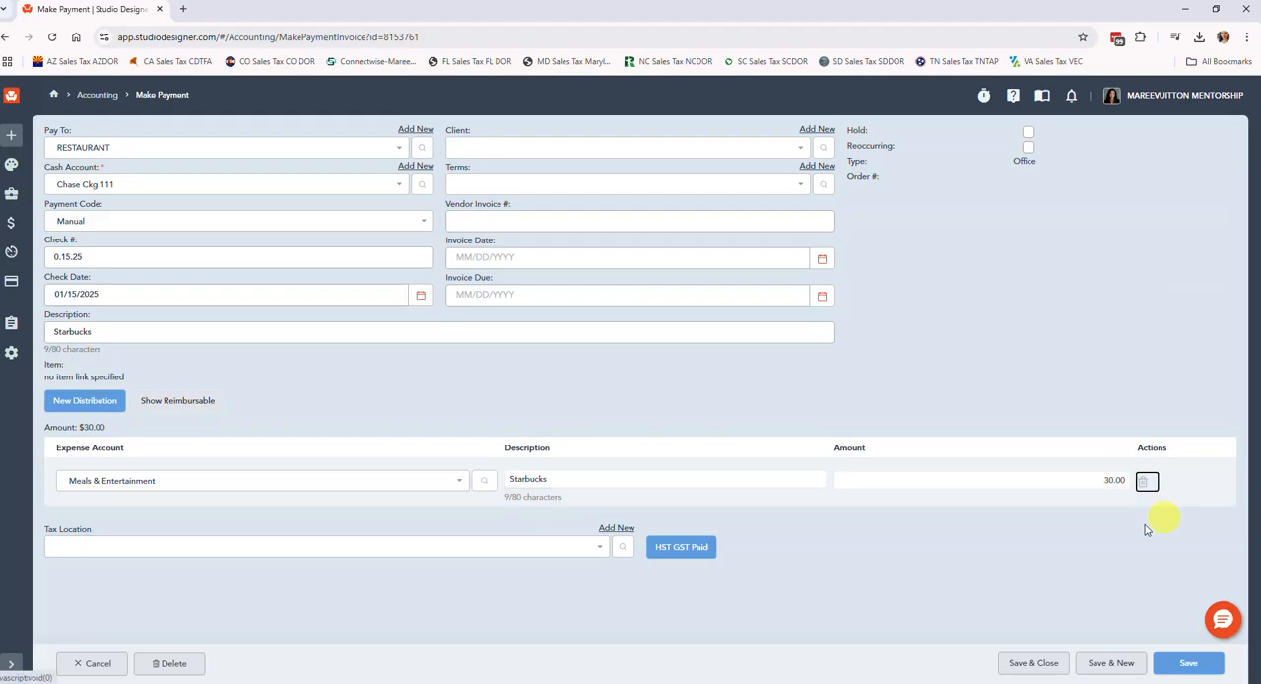
click(1034, 664)
Reopen the pending Starbucks payment for editing and mark it as reoccurring.
scroll(771, 414, down, 2)
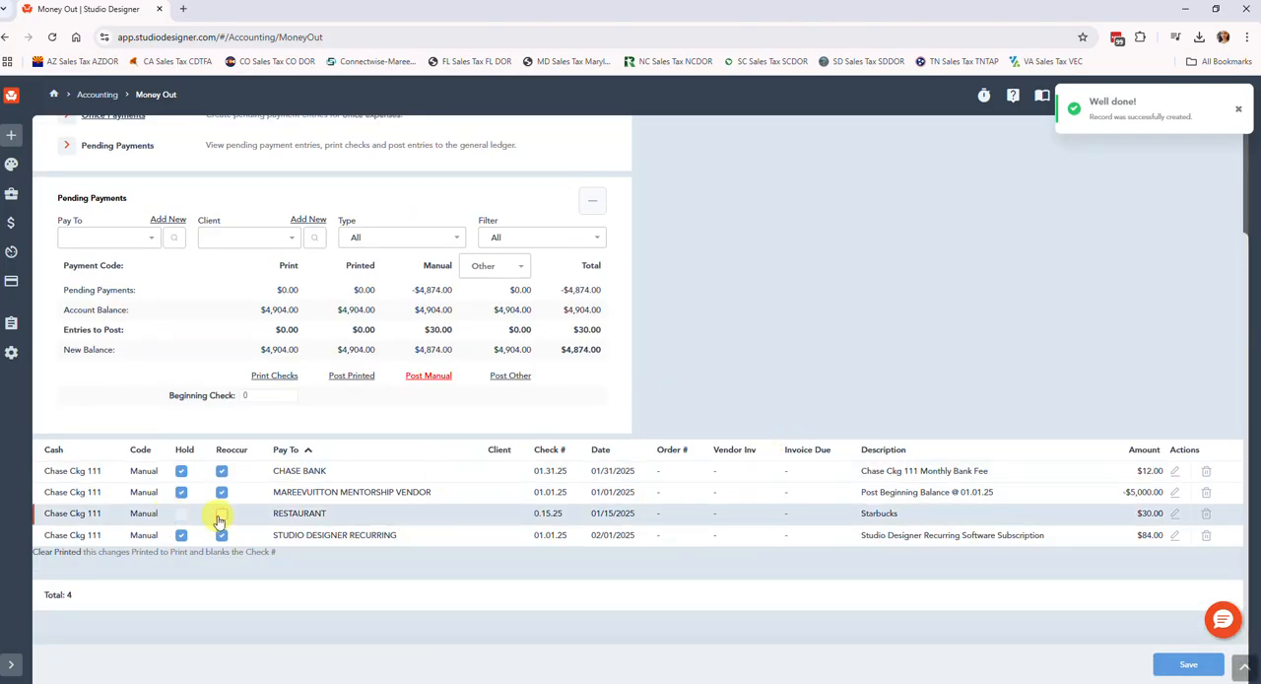
click(1174, 513)
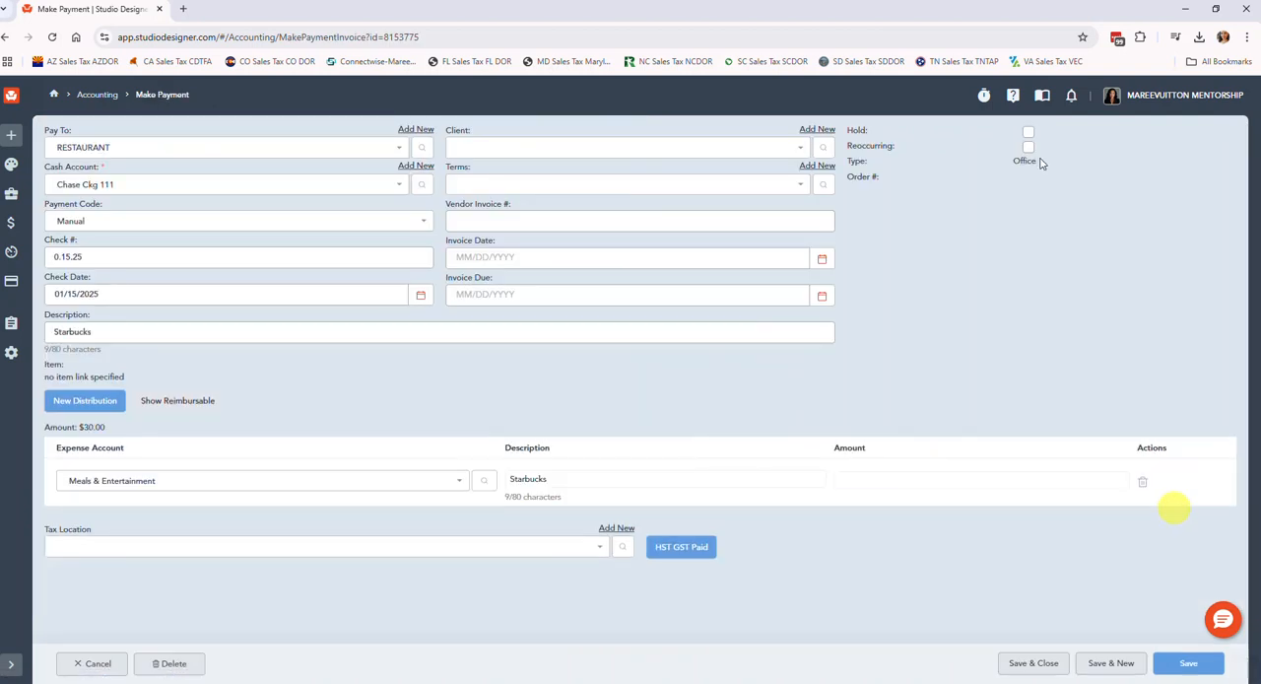
click(1028, 147)
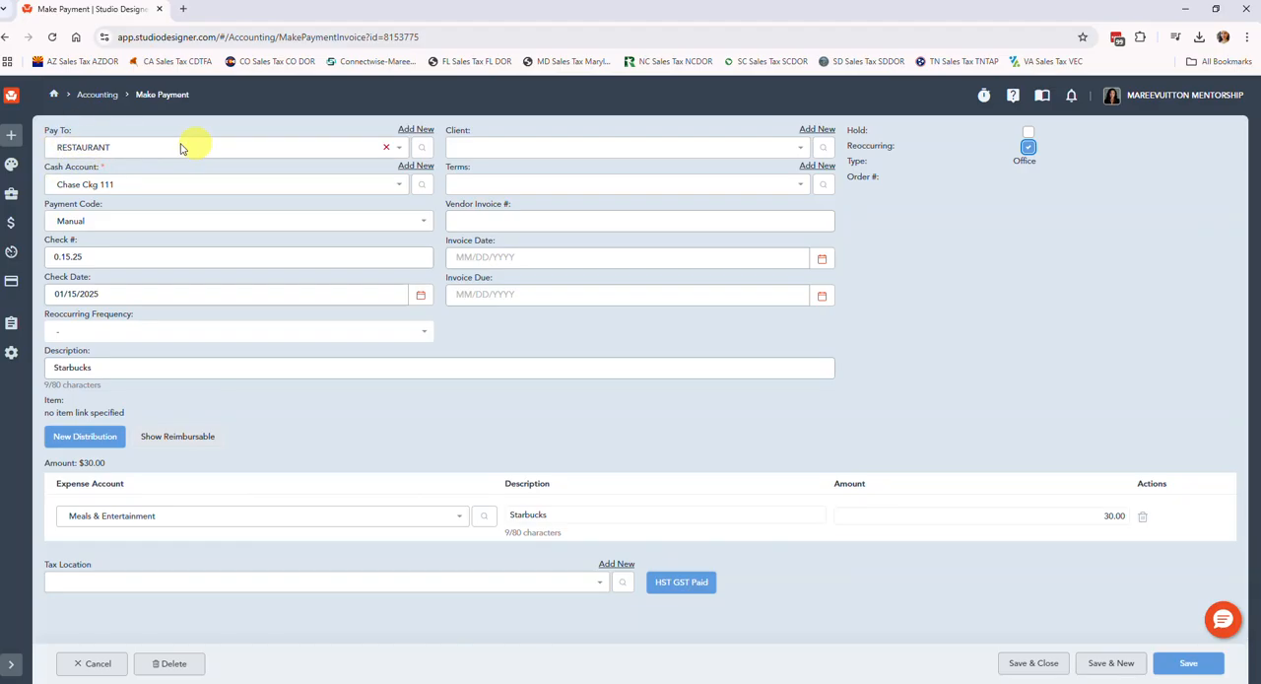
click(197, 147)
text(par)
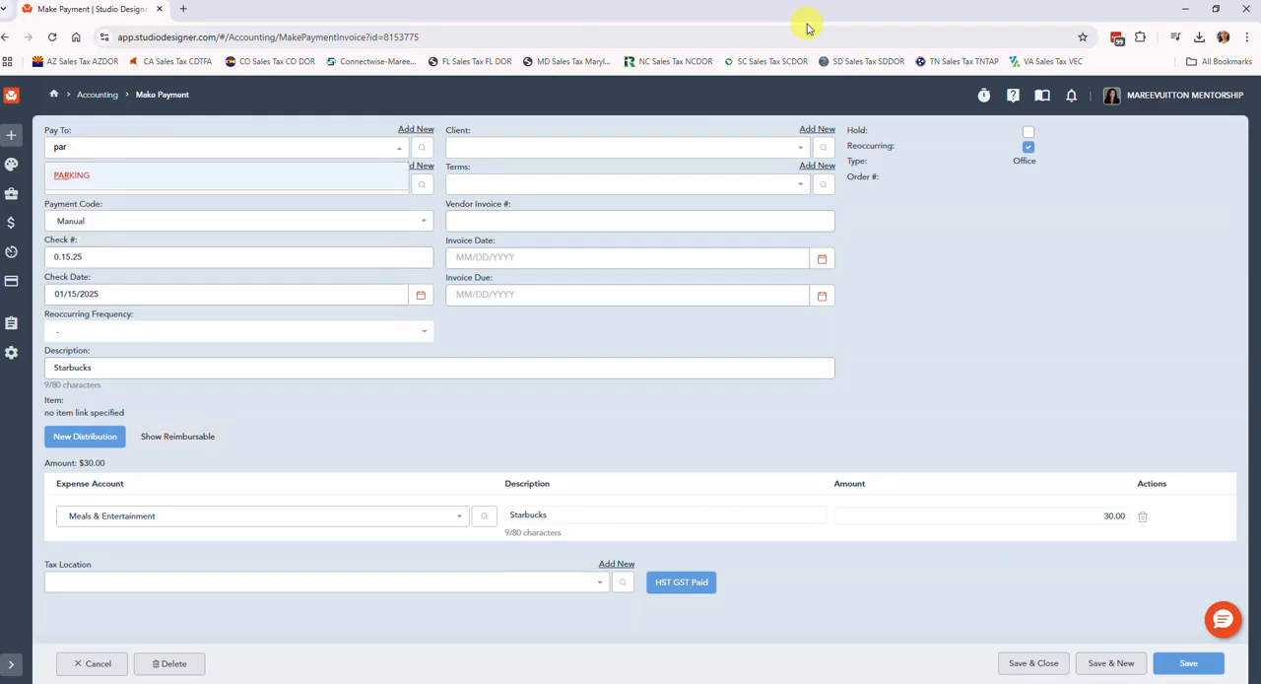
click(325, 122)
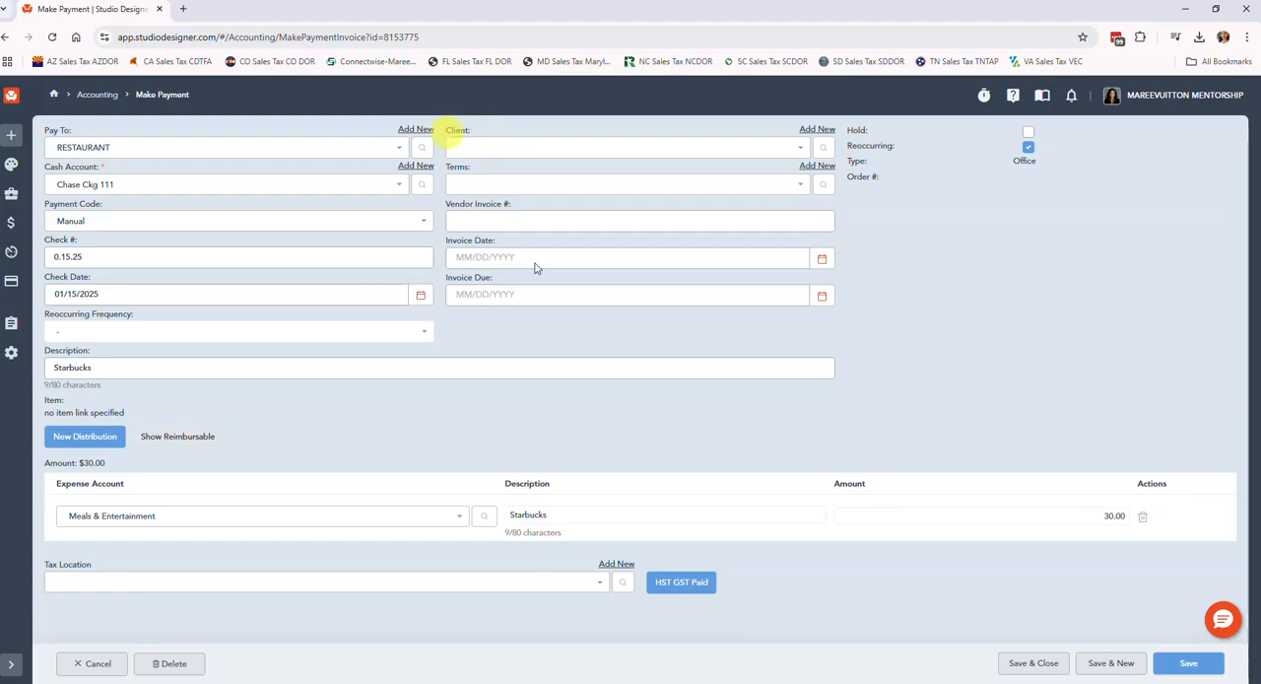
Link the payment to the client and extend its description to "Starbucks (coffee meeting with client after onsite)".
click(604, 144)
click(472, 176)
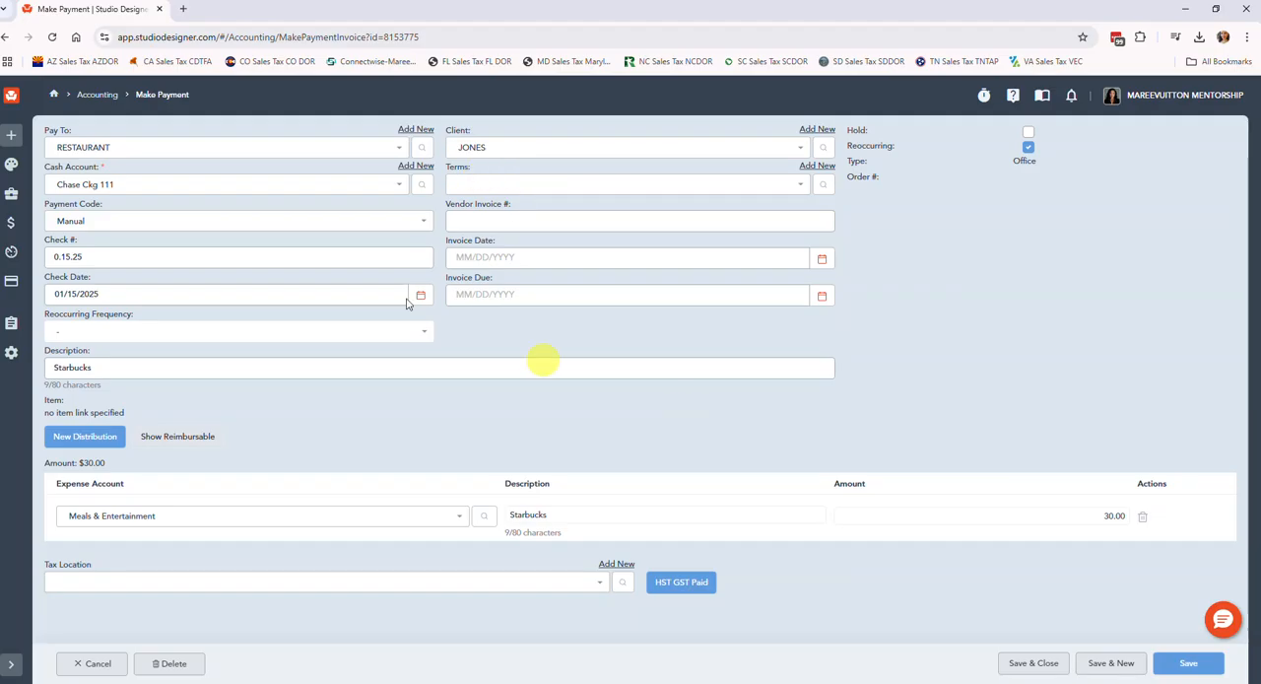
click(183, 368)
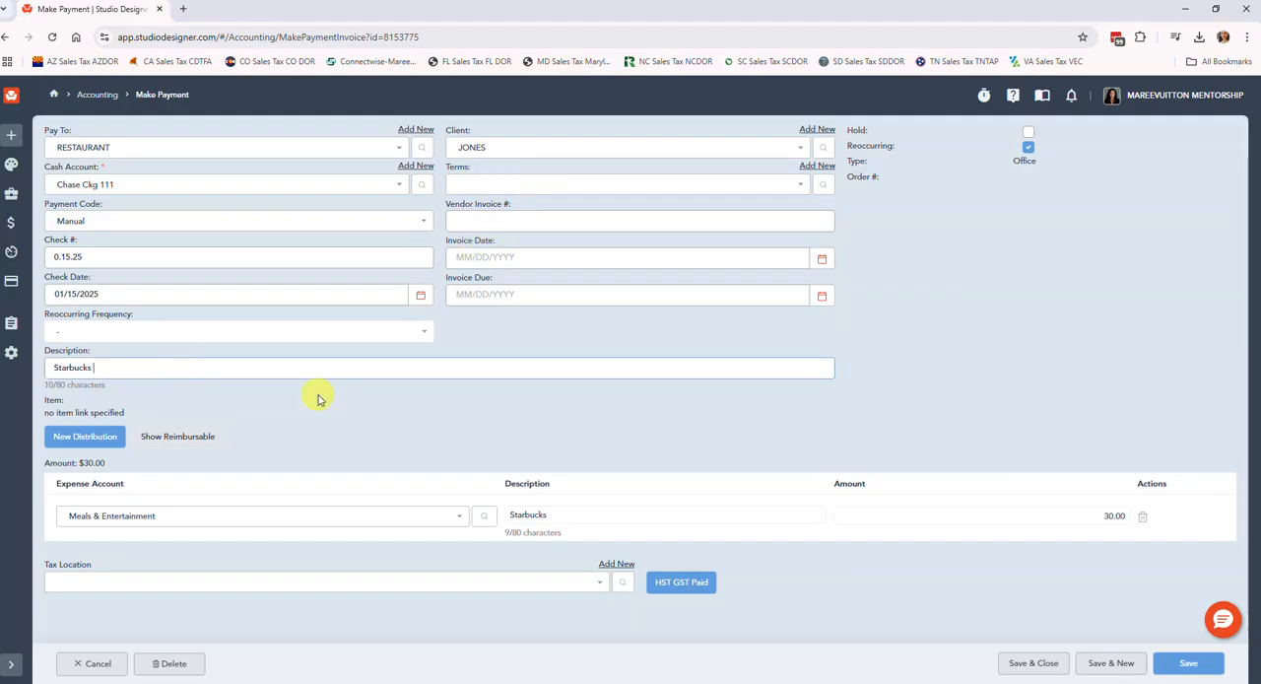
text((coffee meeting with clie)
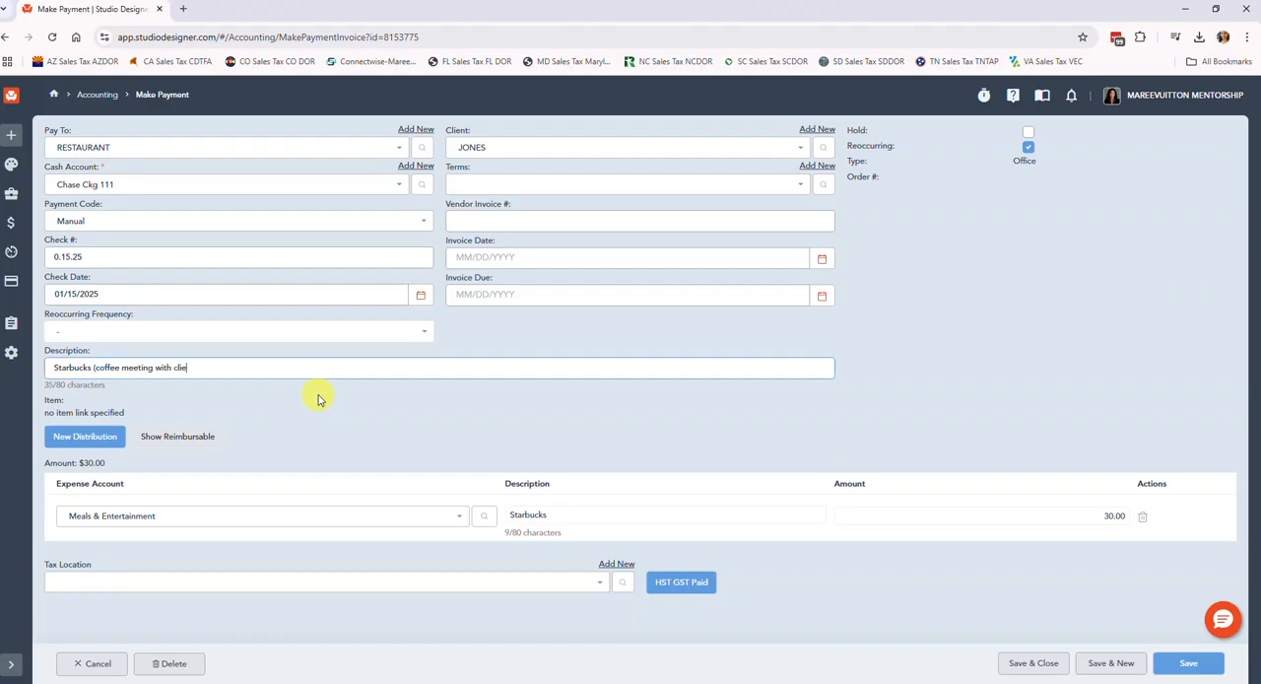
key(BackSpace)
key(BackSpace)
text(after onsite)
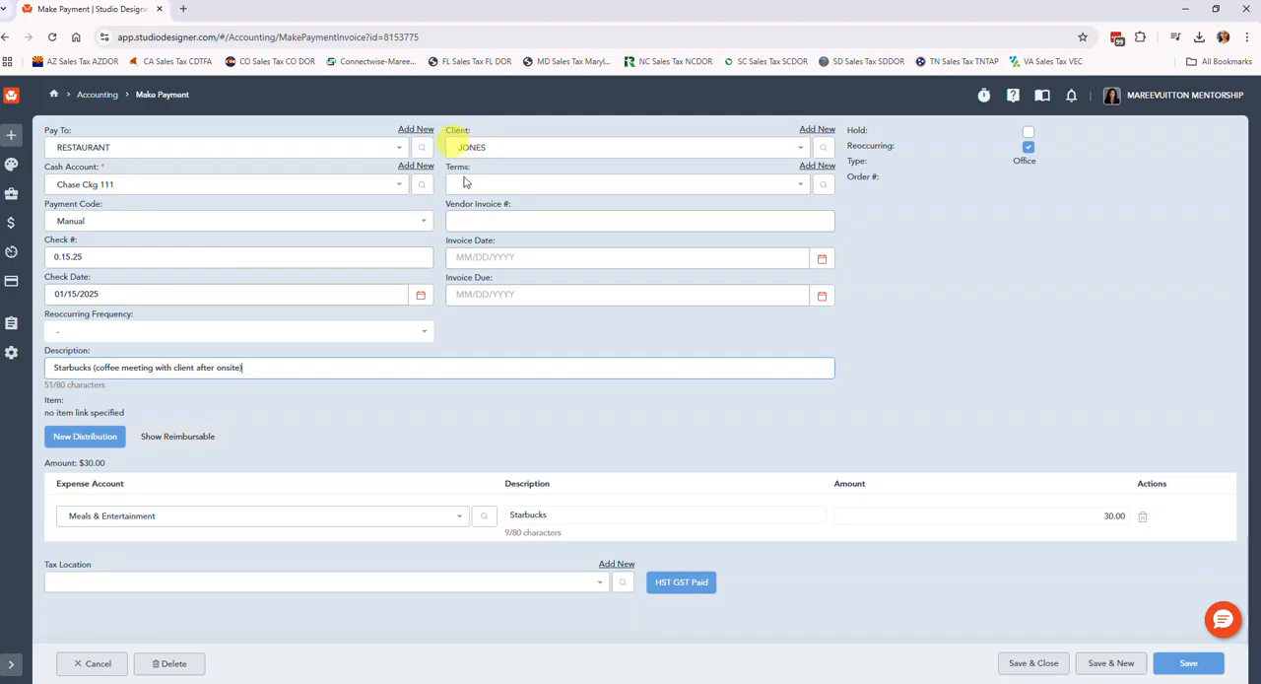
Show the reimbursable fields for the Starbucks distribution and hide them again.
click(155, 436)
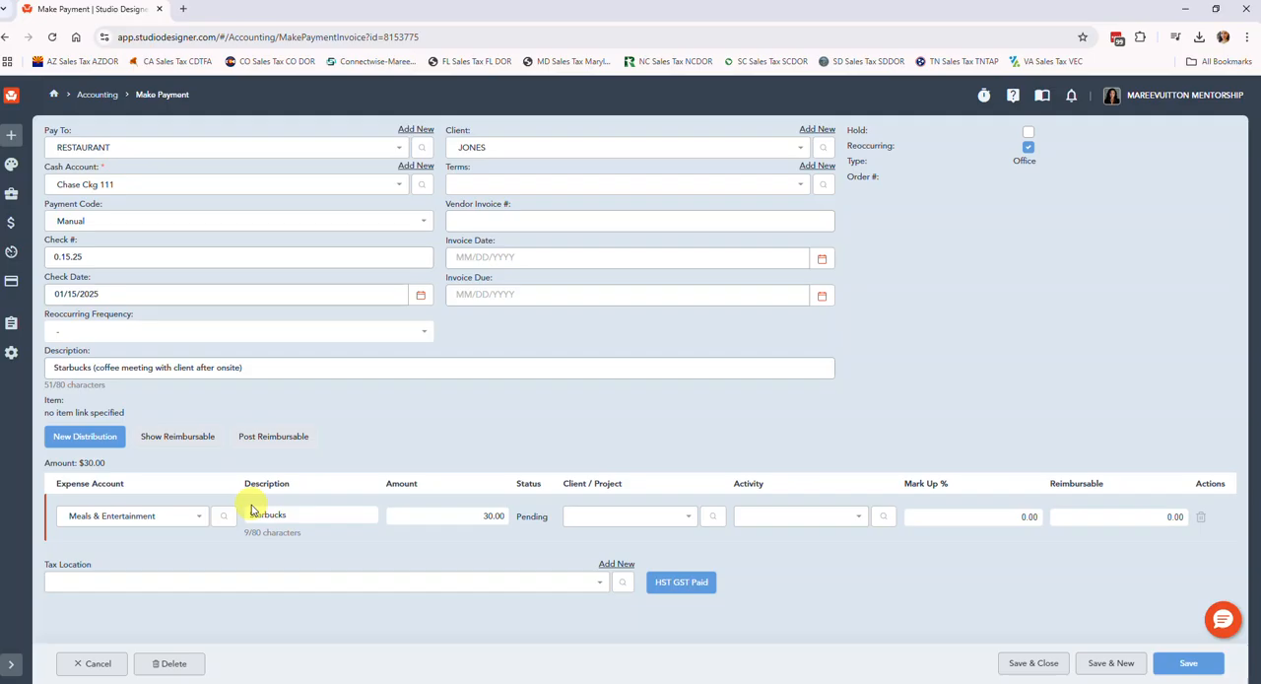
click(178, 439)
Remove the client from the payment, shorten its description to "Starbucks", and save and close it.
click(793, 146)
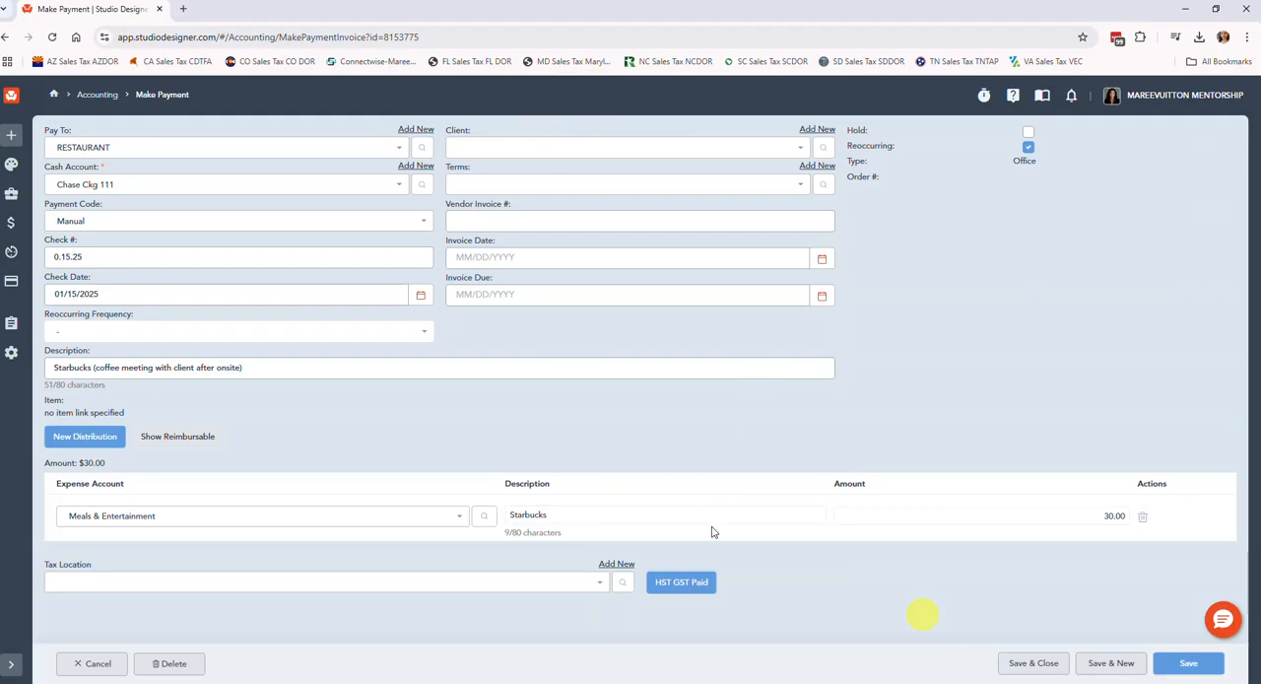
drag(296, 369, 89, 368)
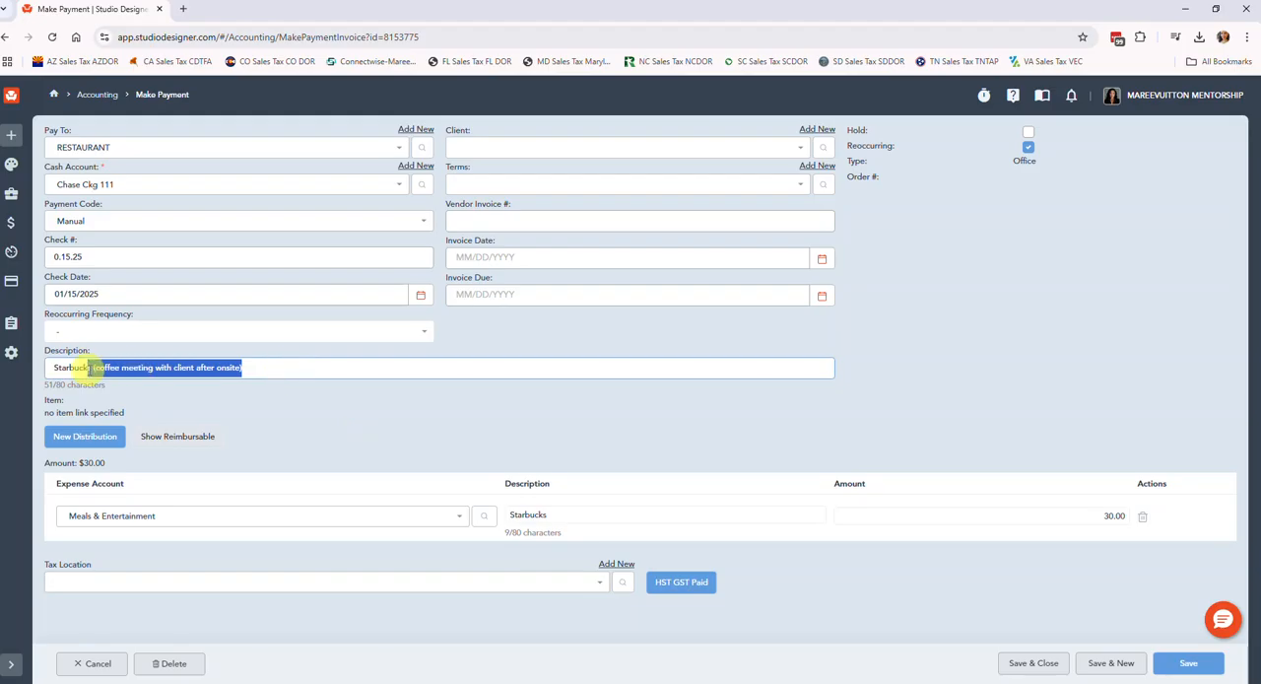
key(BackSpace)
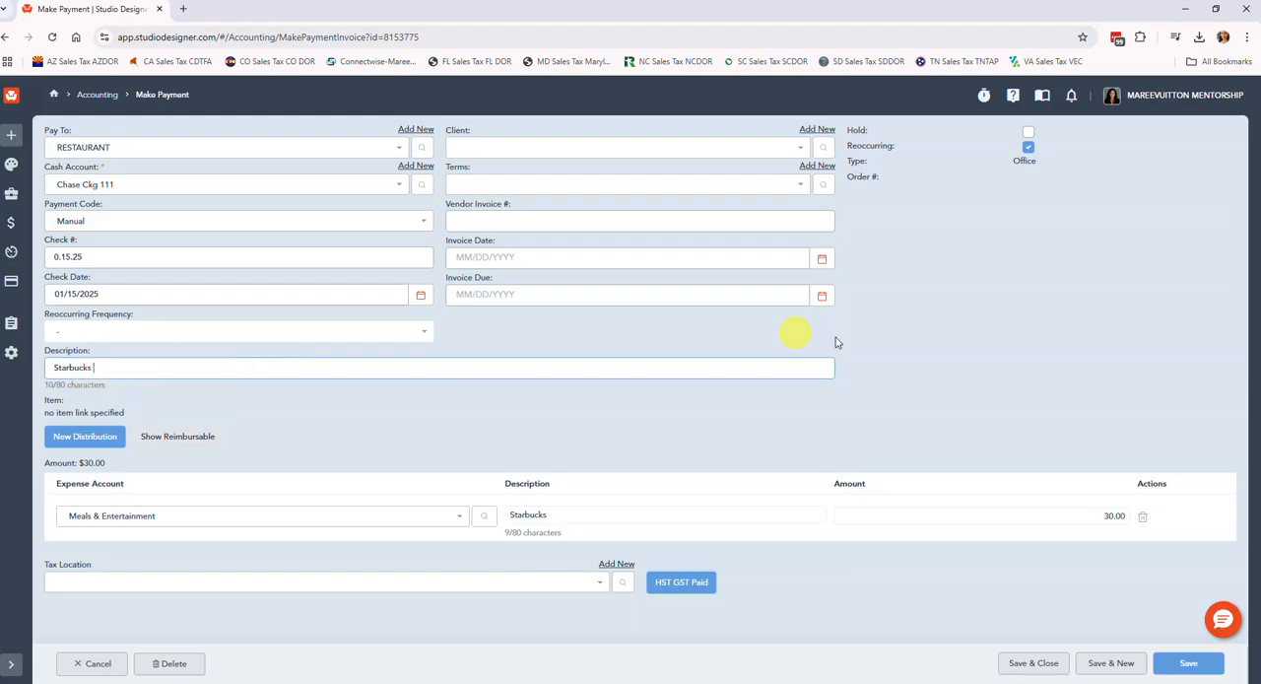
click(1034, 663)
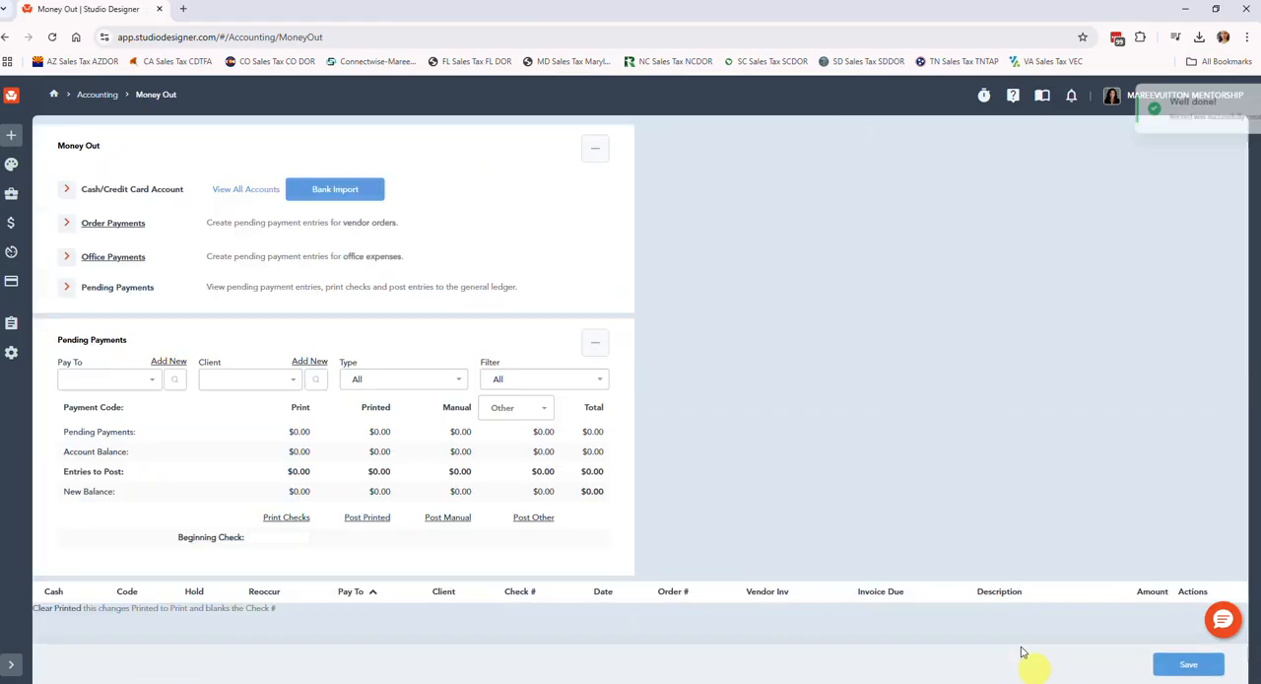
Post the pending manual Starbucks restaurant payment from Chase Ckg 111 and confirm the posting.
scroll(558, 403, down, 2)
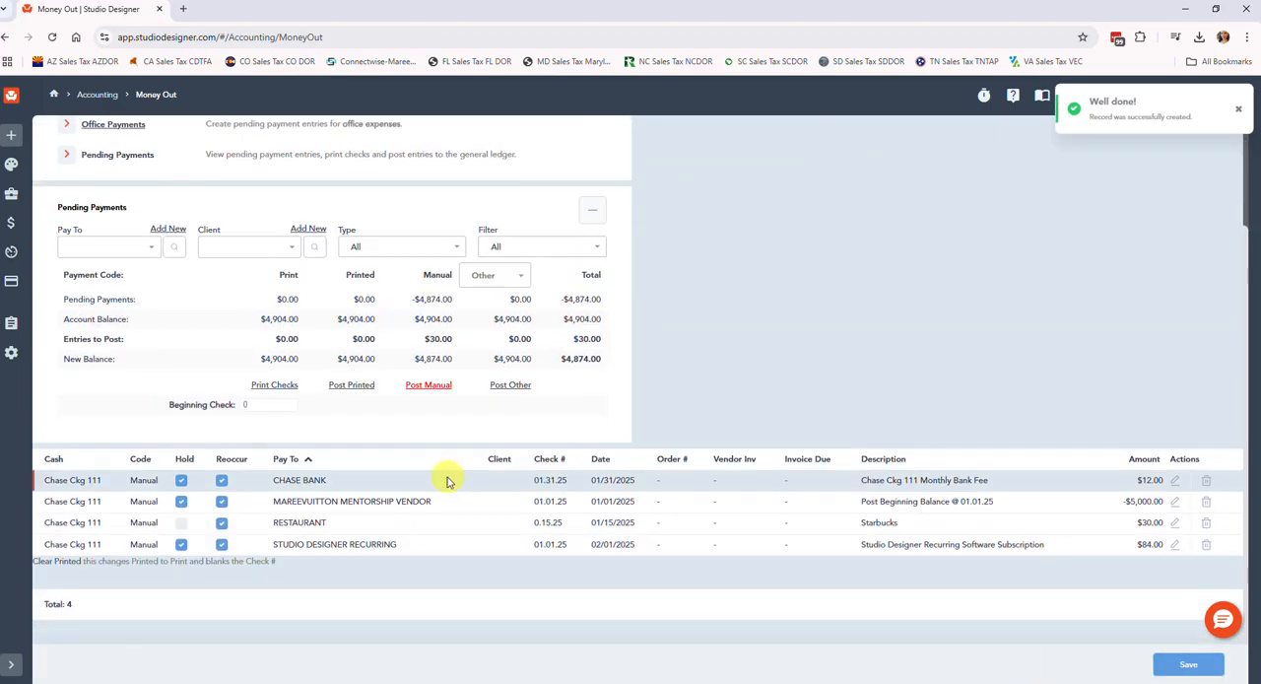
click(180, 523)
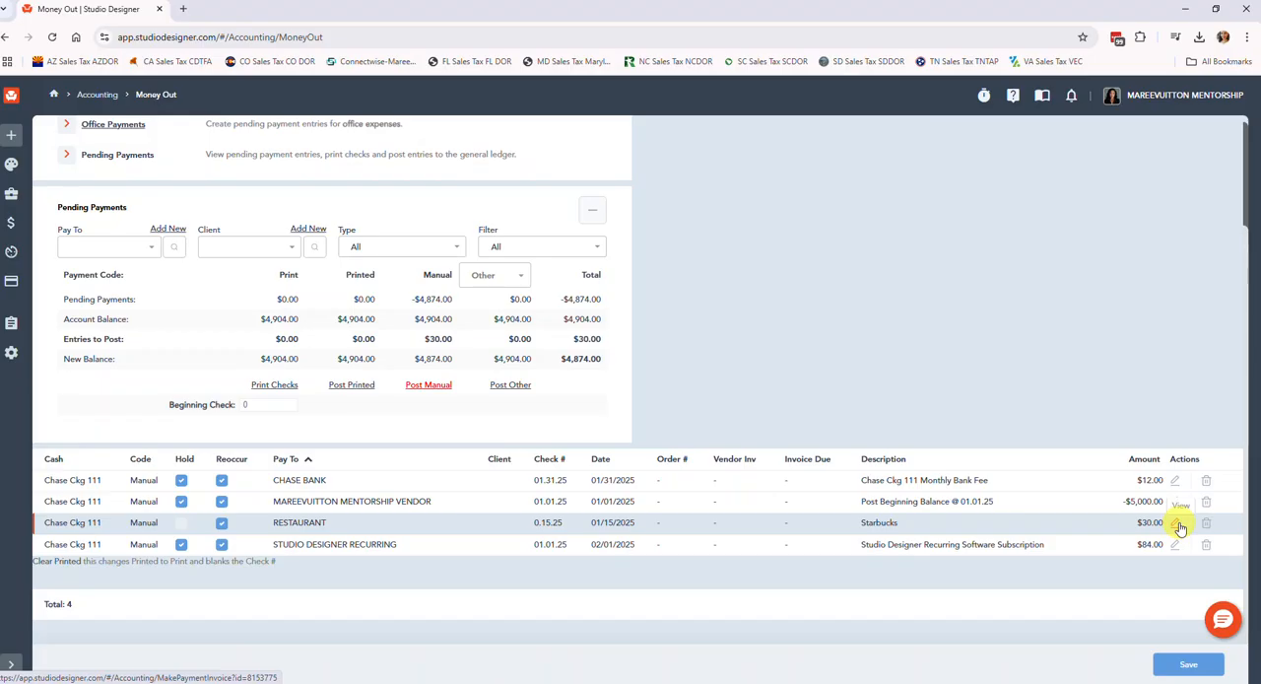
click(413, 385)
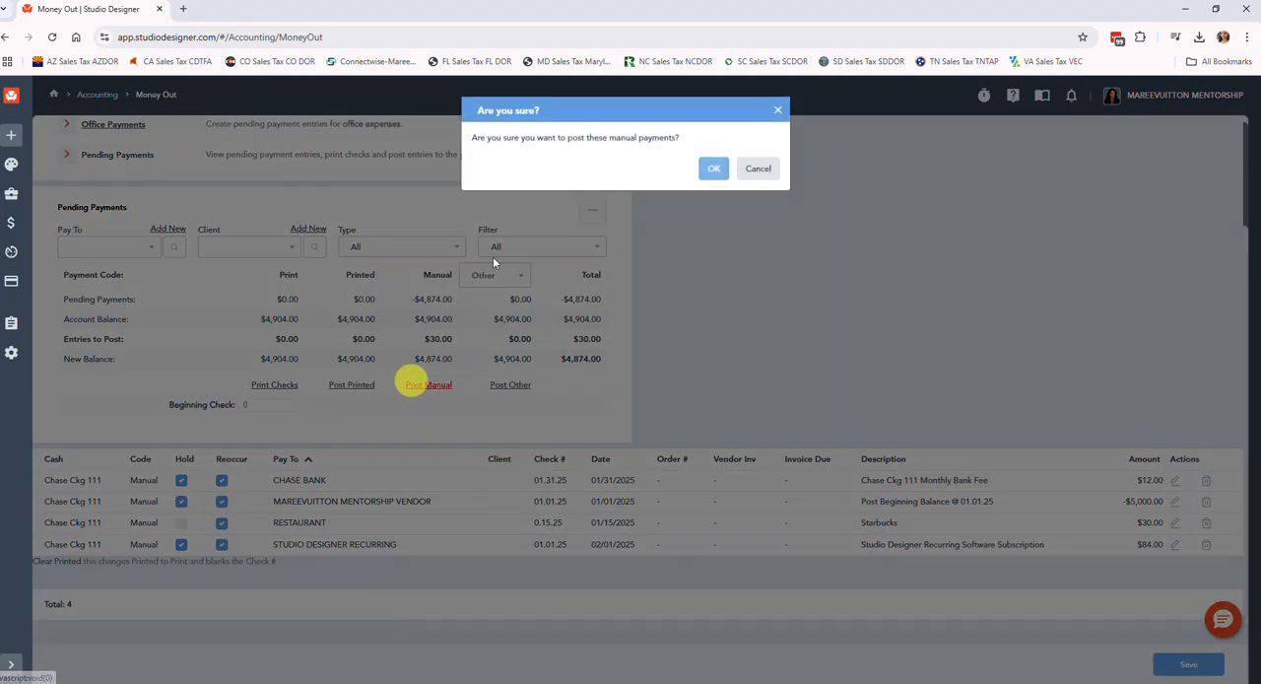
click(708, 170)
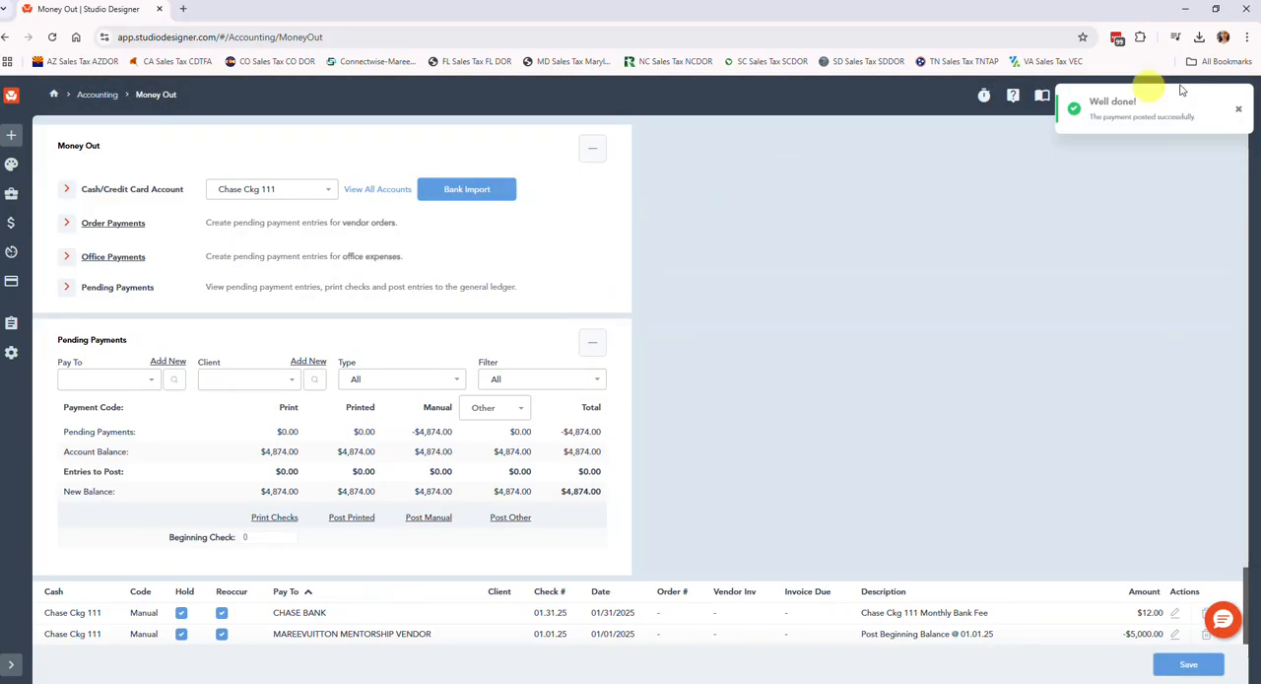
Go to Reconciliation, view the balance details of the Chase Bank monthly fee entry, and return to the list.
mouse_move(13, 246)
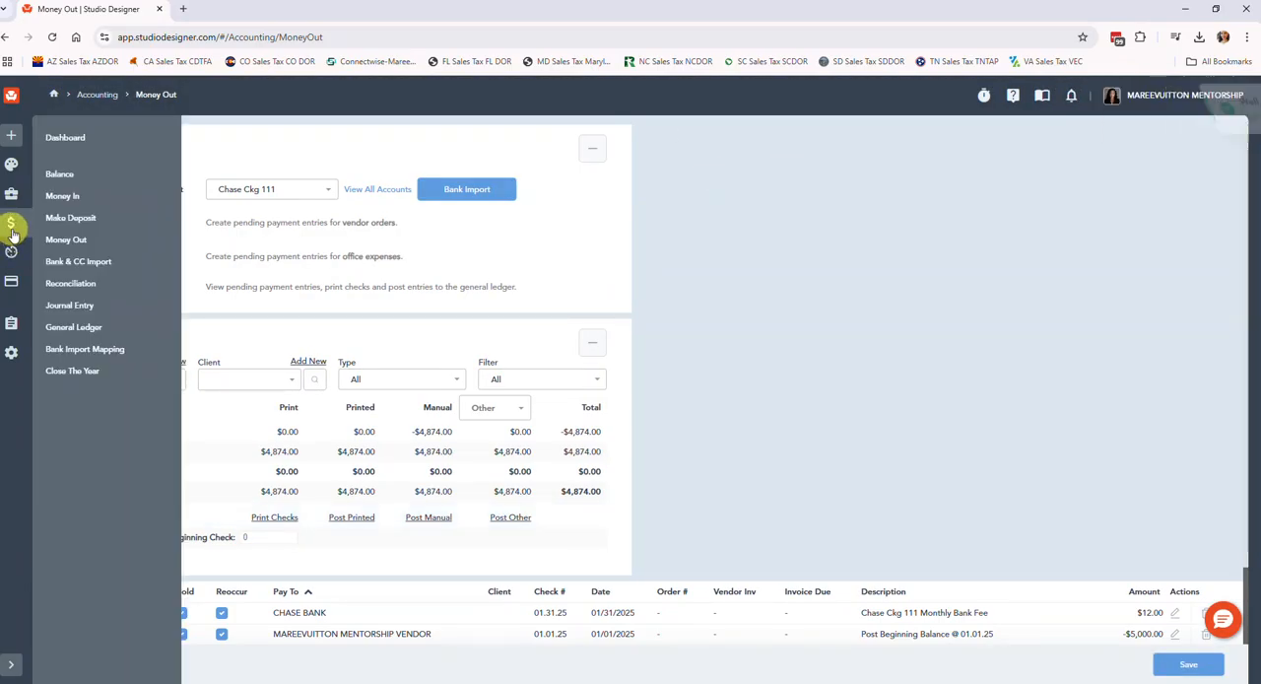
click(71, 285)
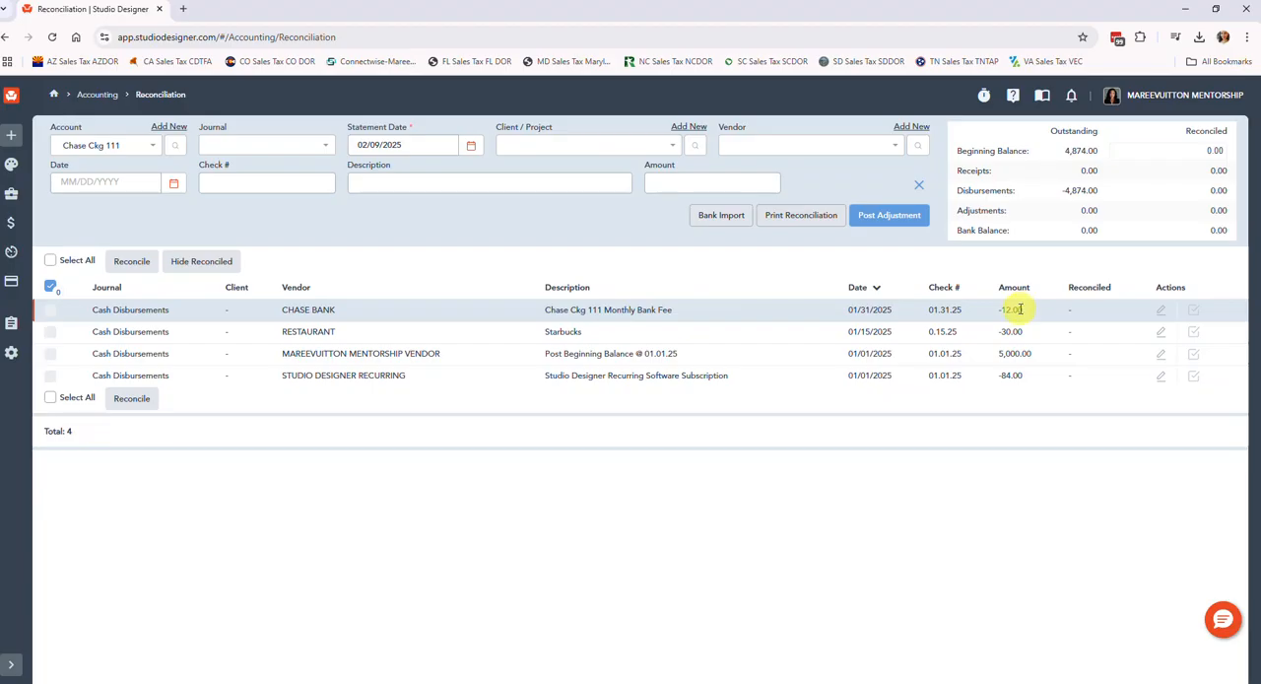
click(1164, 312)
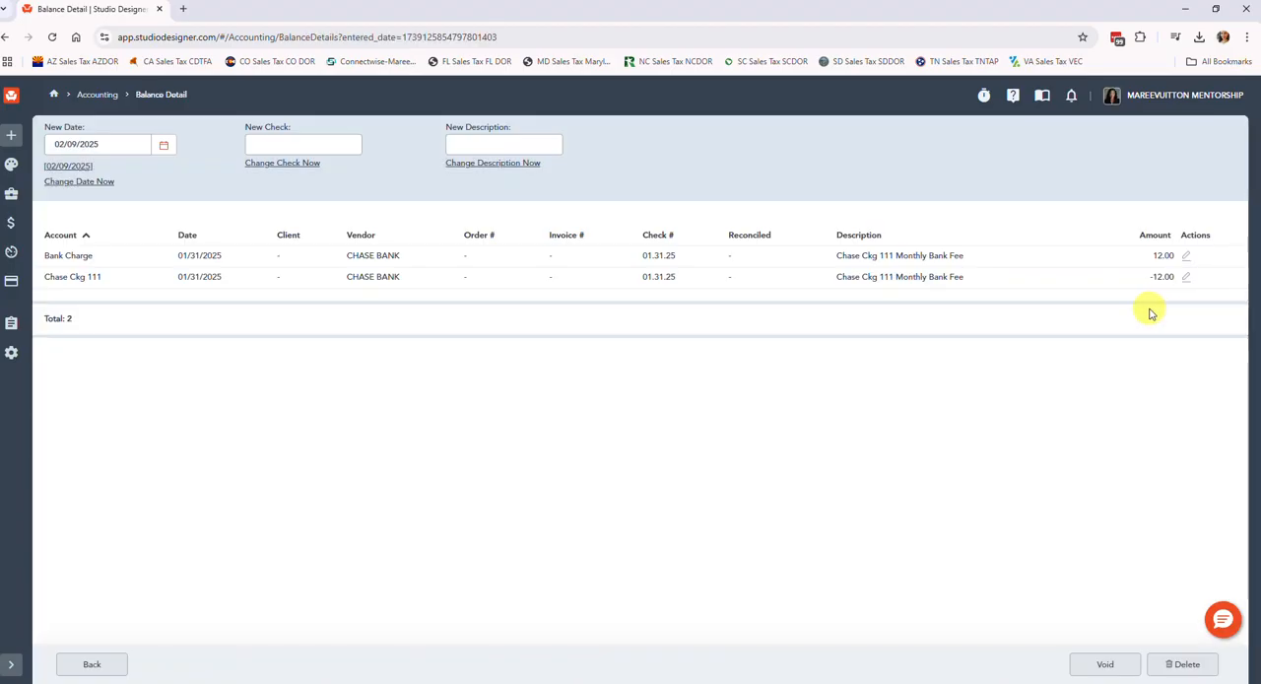
click(104, 664)
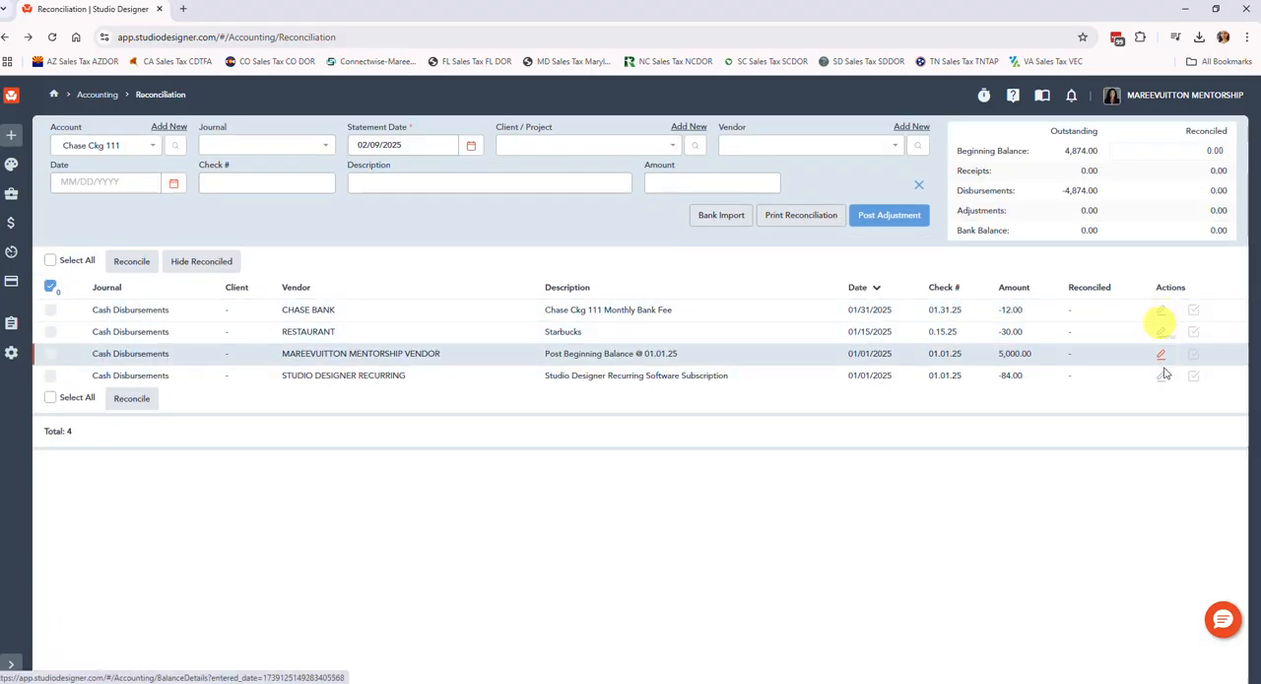
Change the Chase Bank fee entry's date to 01/28/2025 and its check number to 01.28.25.
click(1159, 308)
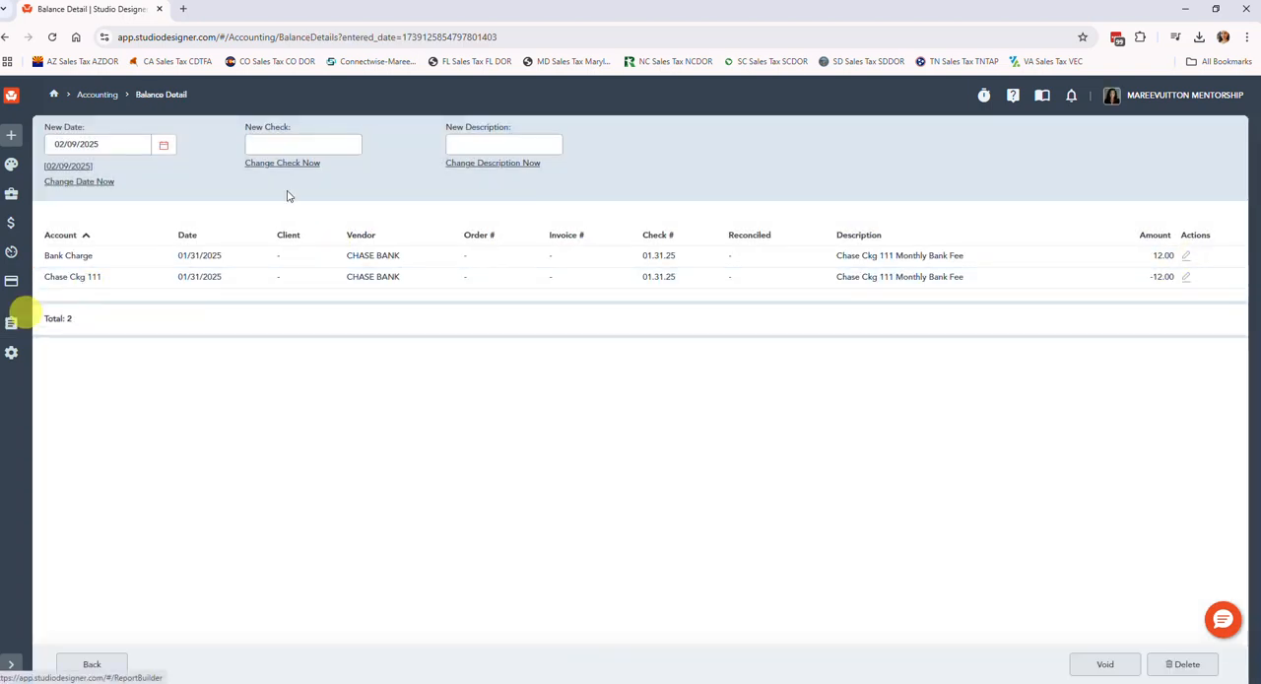
click(102, 144)
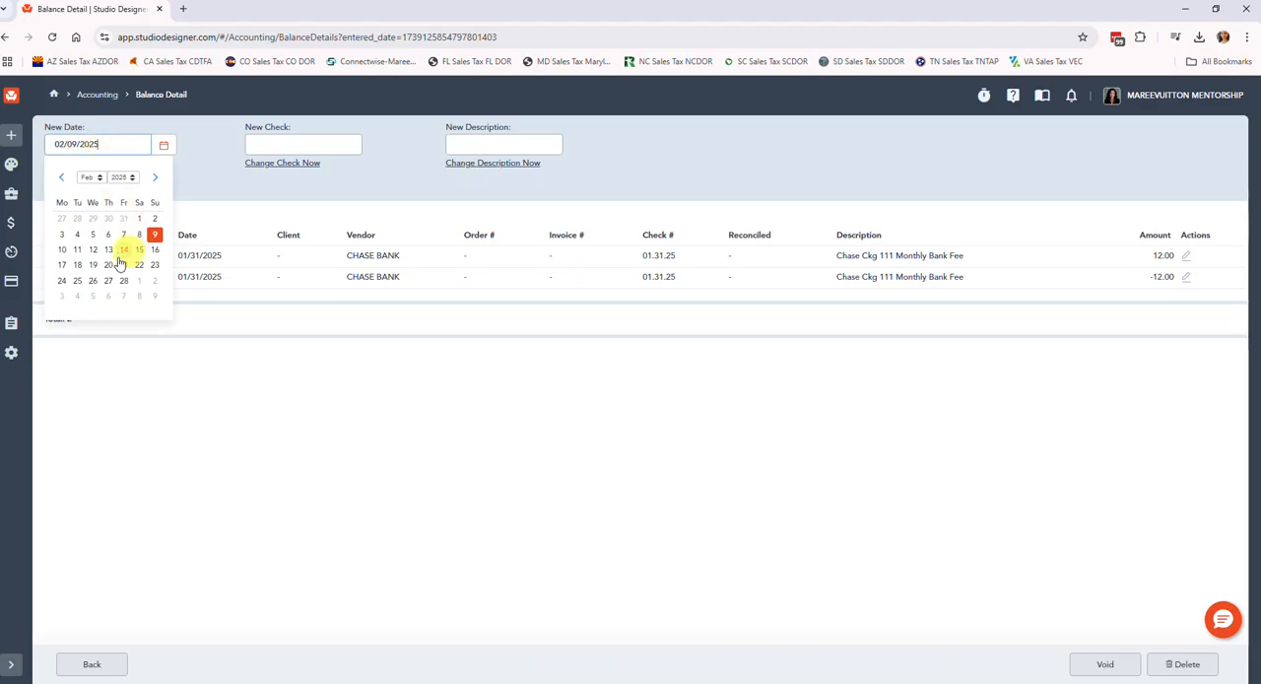
click(76, 218)
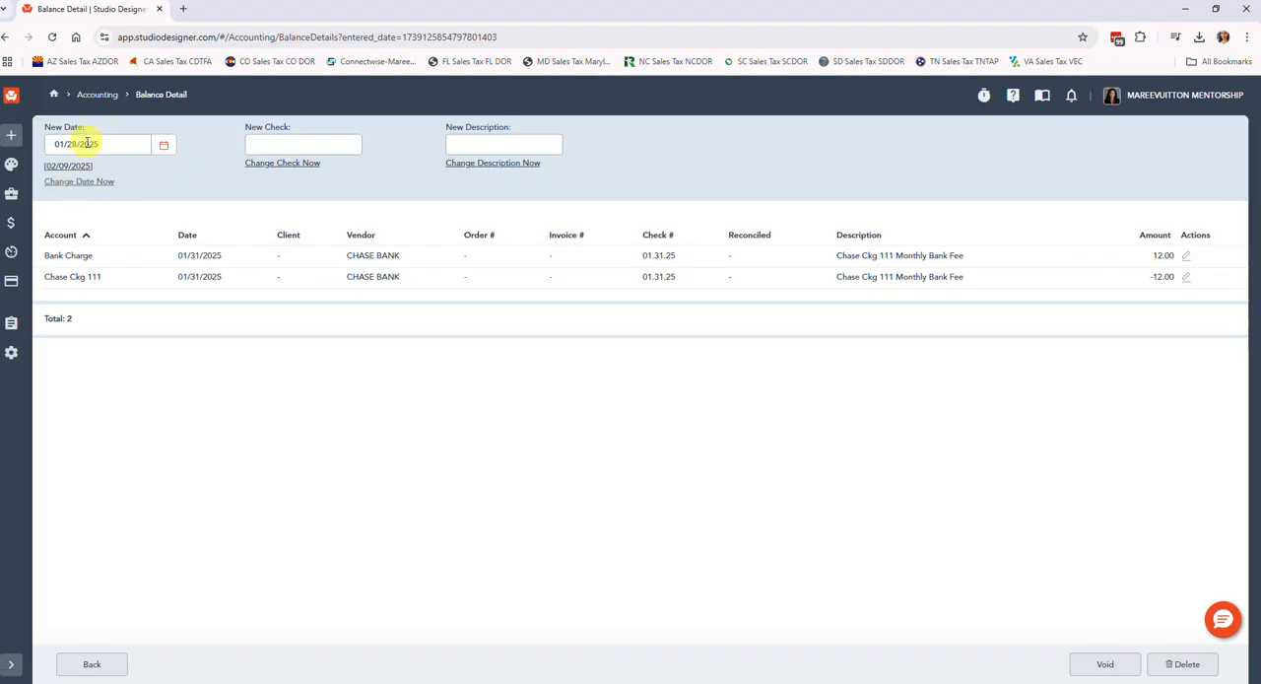
click(71, 183)
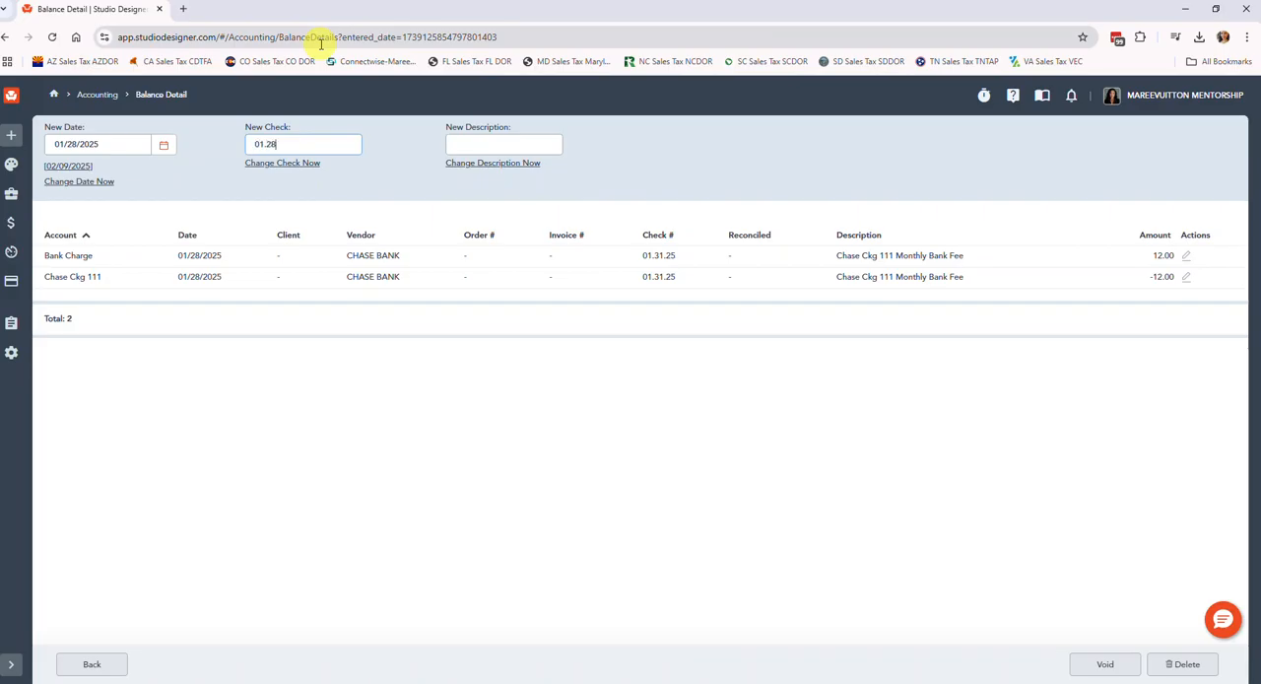
click(295, 162)
click(1114, 105)
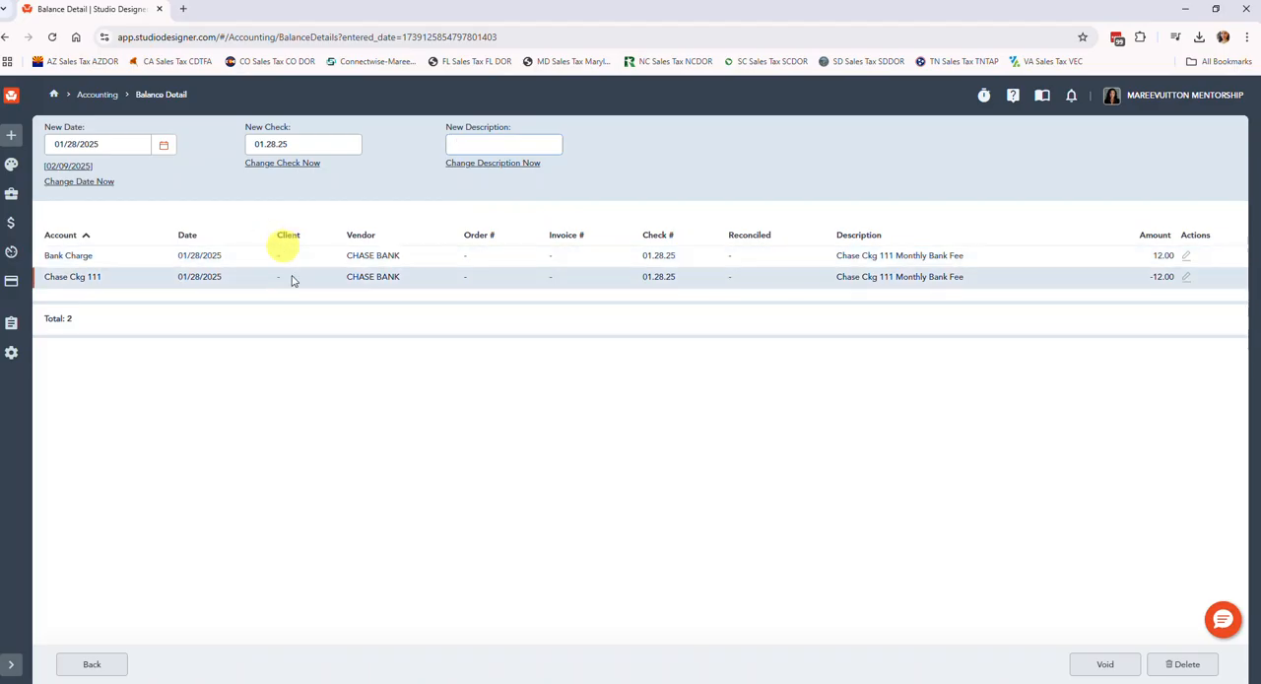
Reassign the entry's Bank Charge line to the Interest Expense account and return to Reconciliation.
click(1189, 255)
click(873, 149)
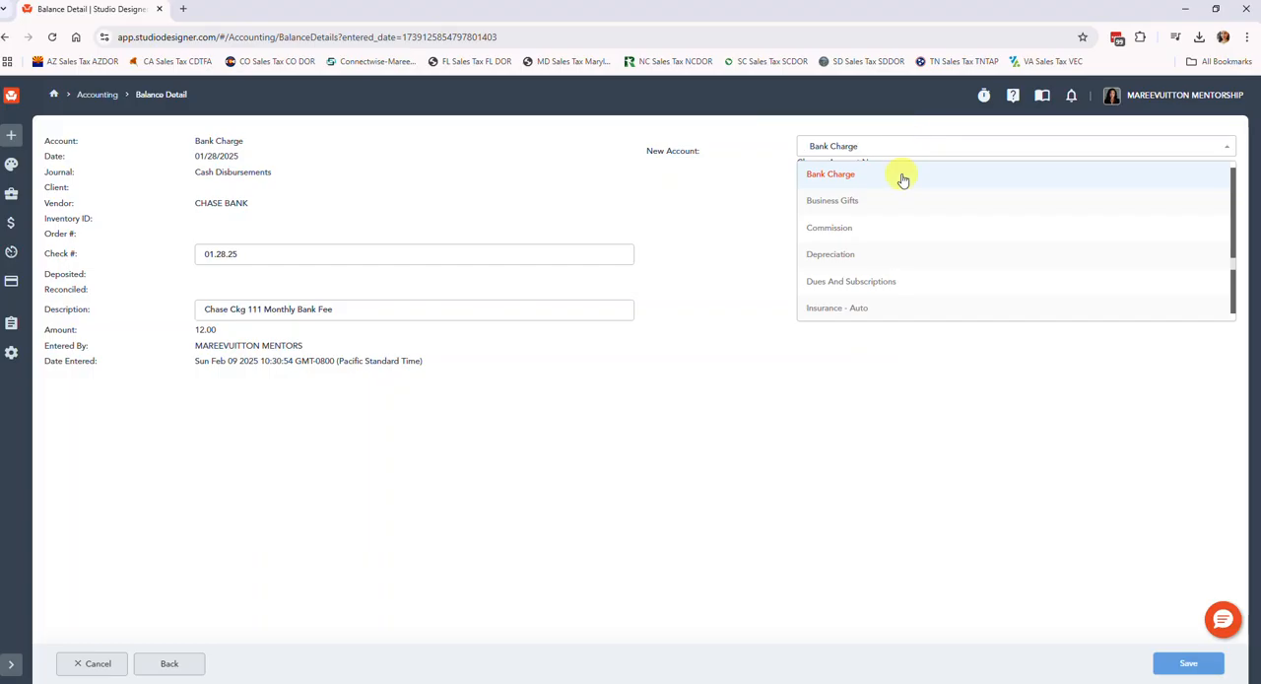
text(inter)
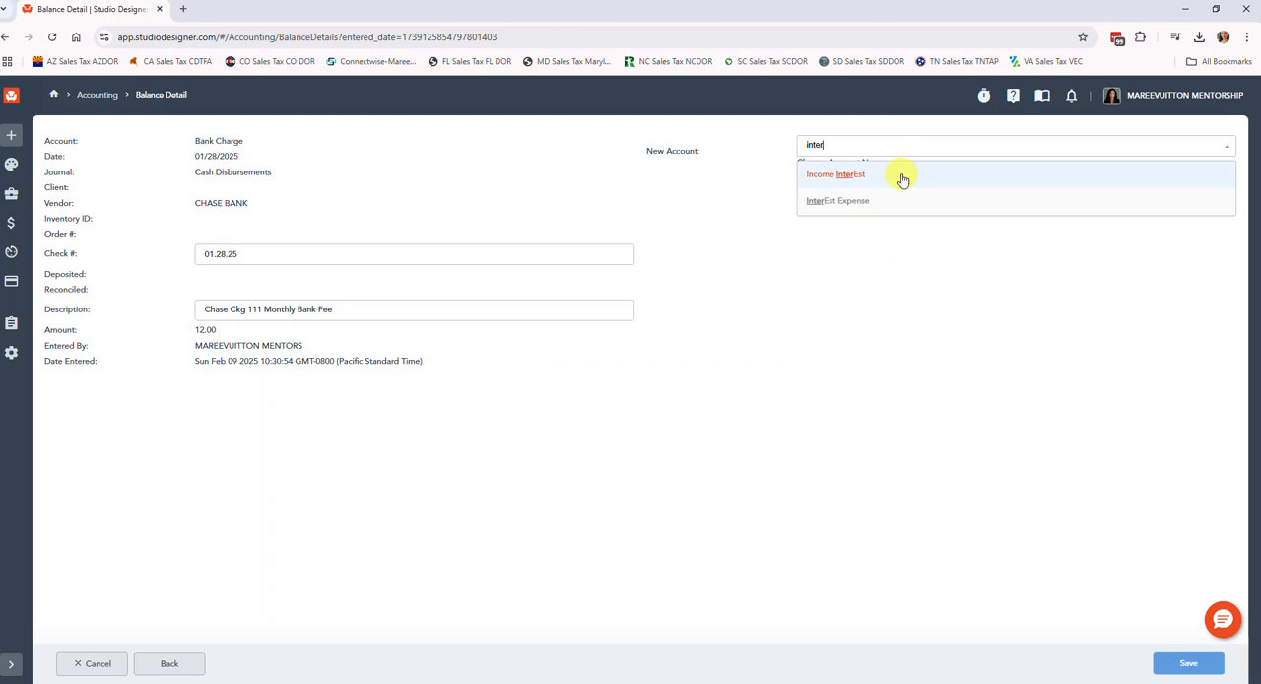
click(852, 200)
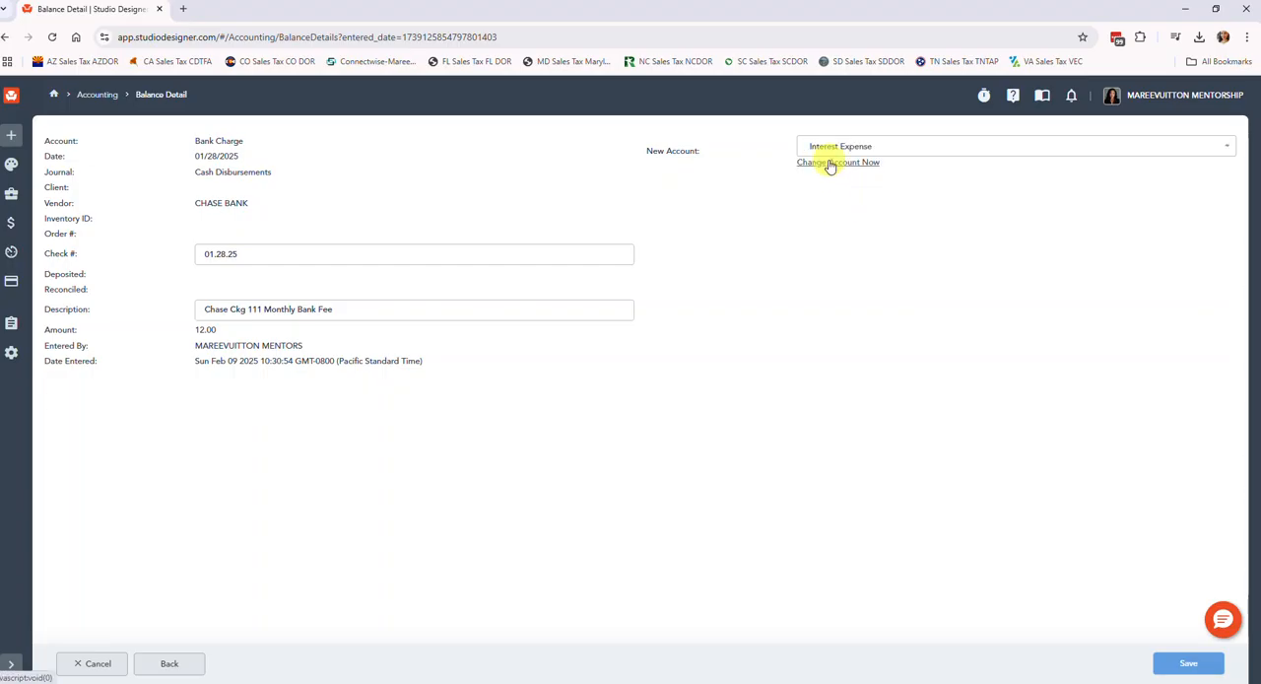
click(830, 163)
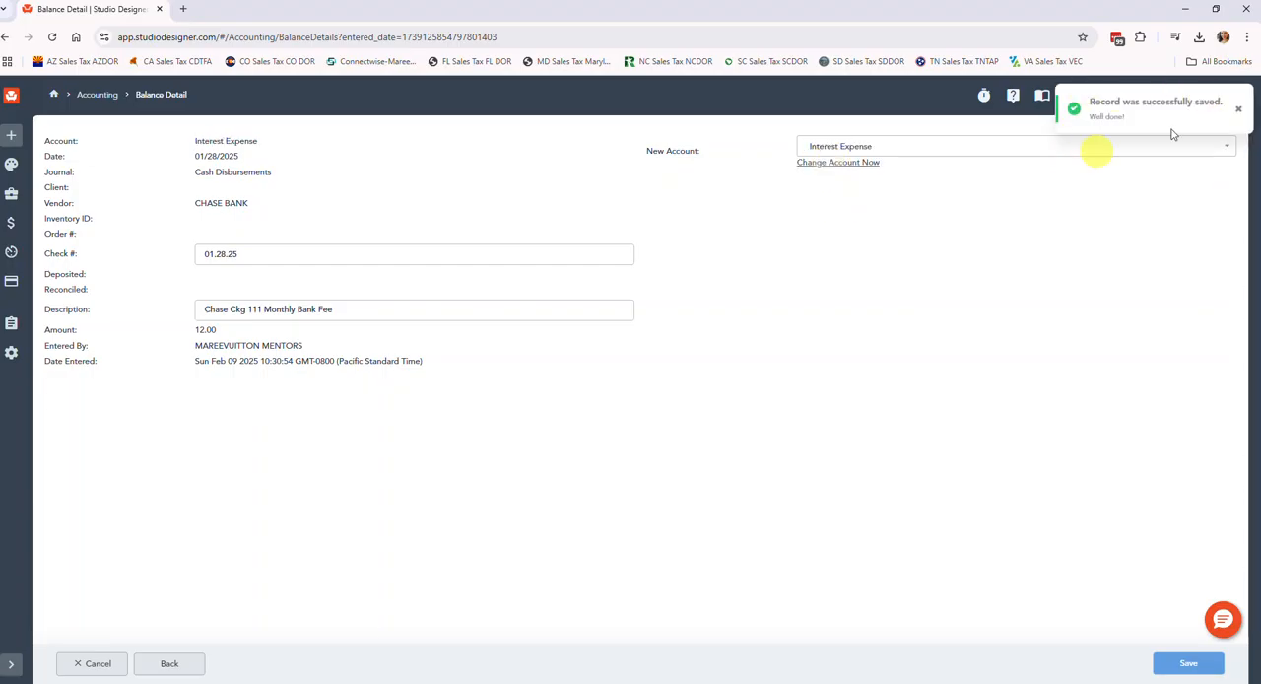
click(169, 666)
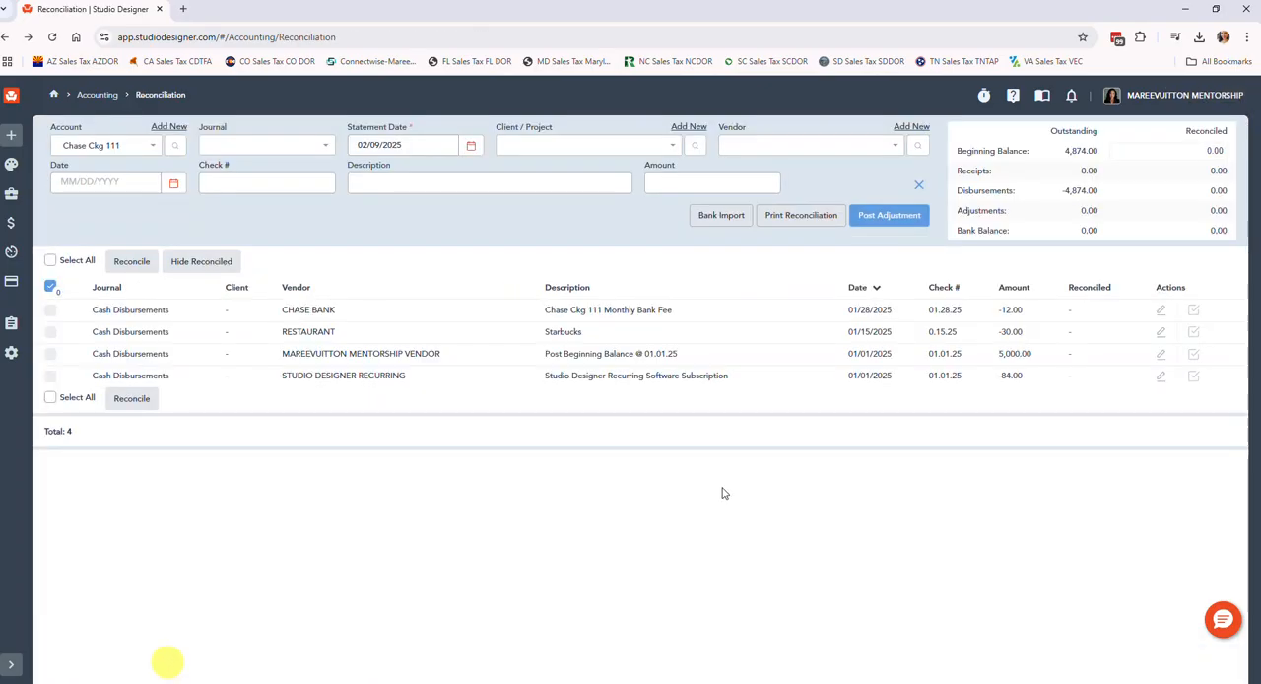
Change the description of the Chase Bank entry to "Chase Ckg 111 Interest Expense" and return to Reconciliation.
click(1161, 309)
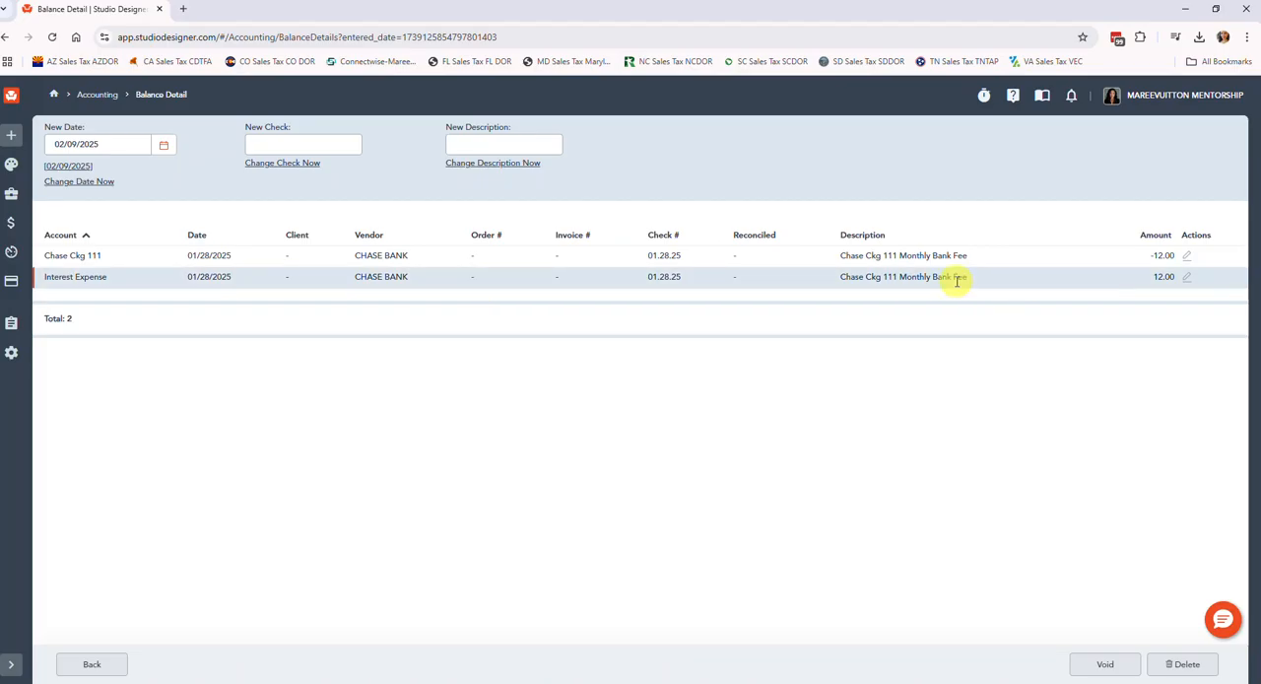
click(467, 143)
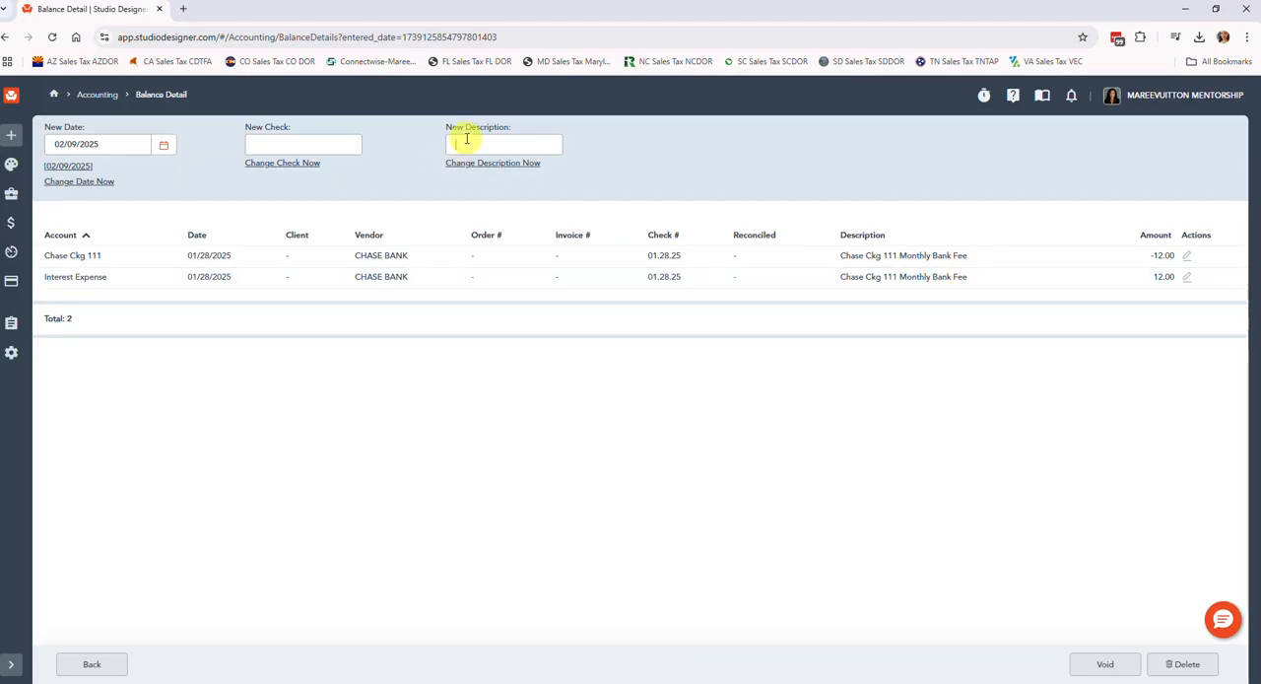
text(Chase Ckg 111)
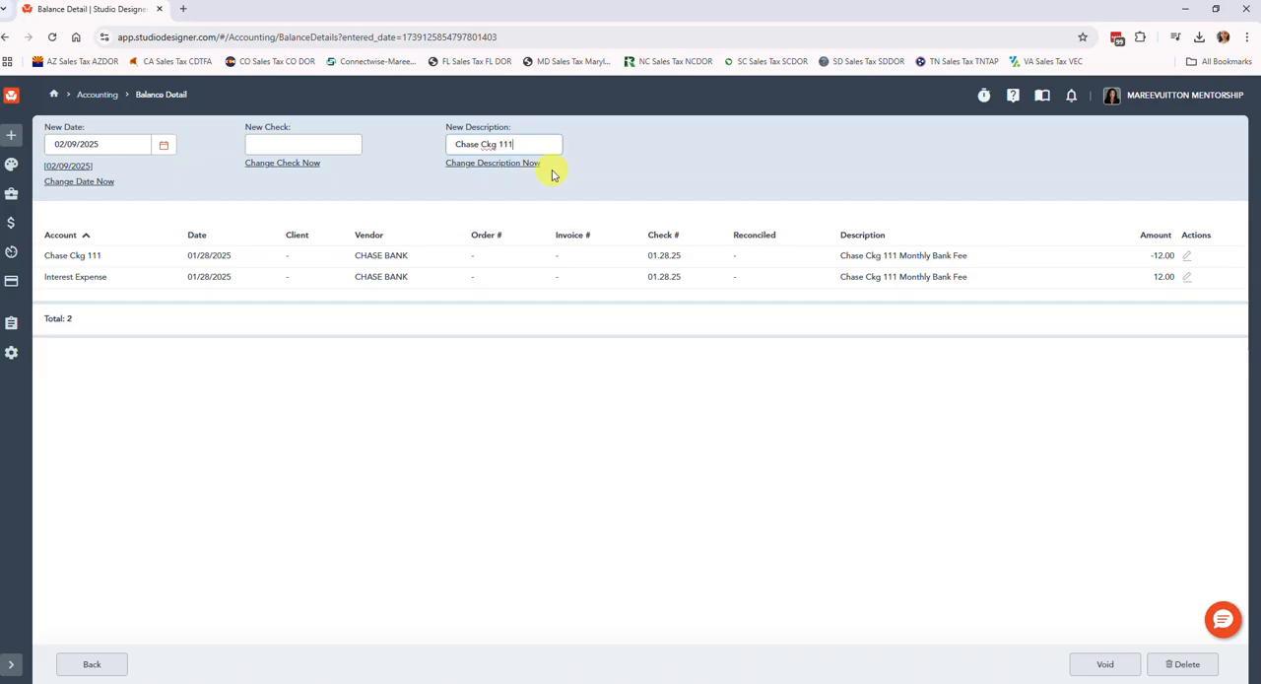
text( Interst Expense)
click(520, 164)
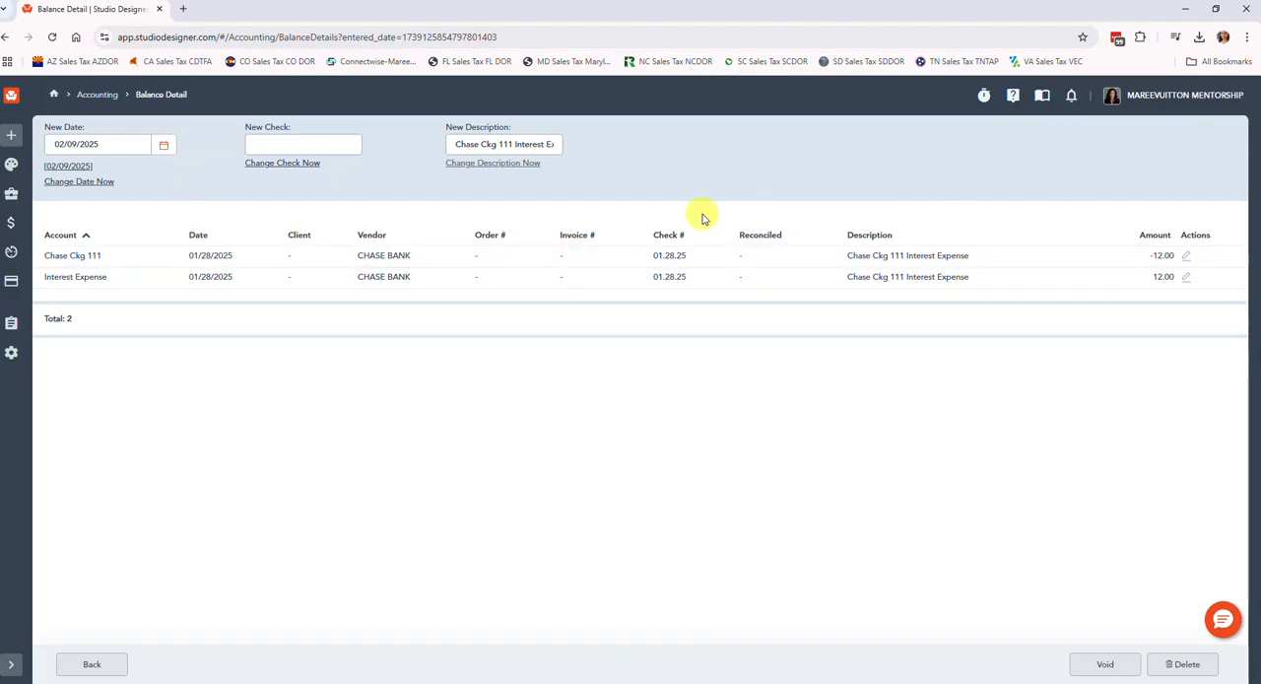
click(89, 665)
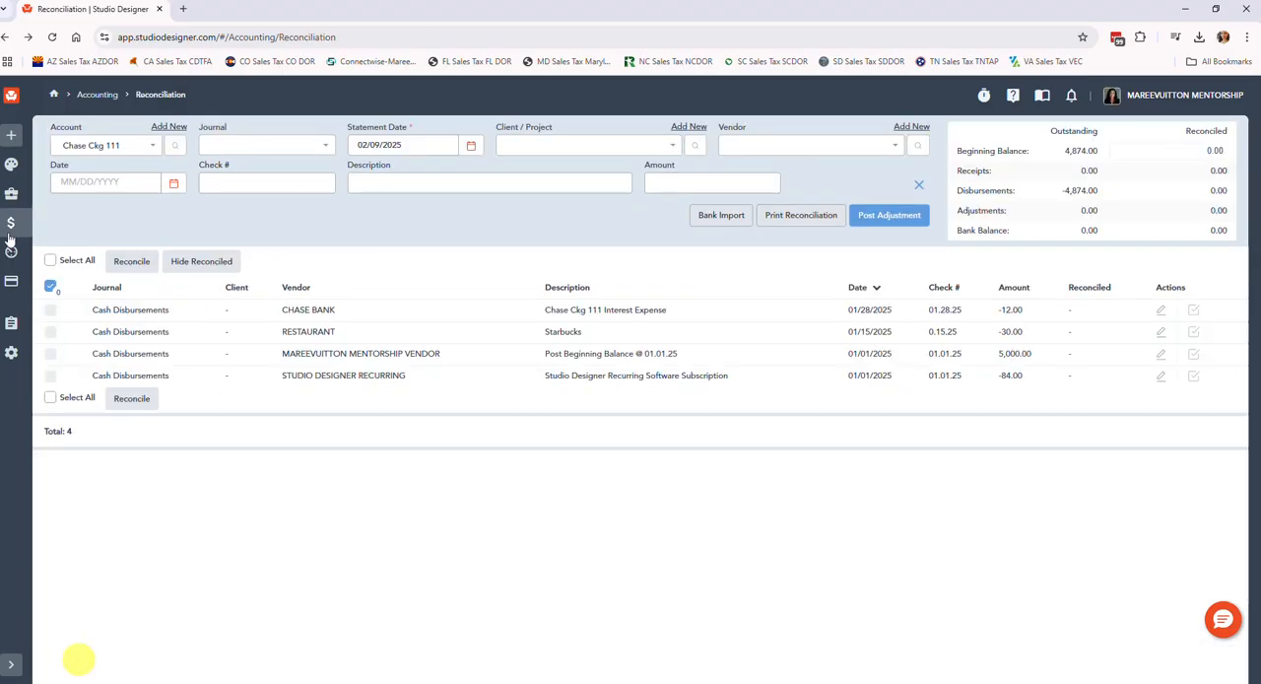
click(11, 230)
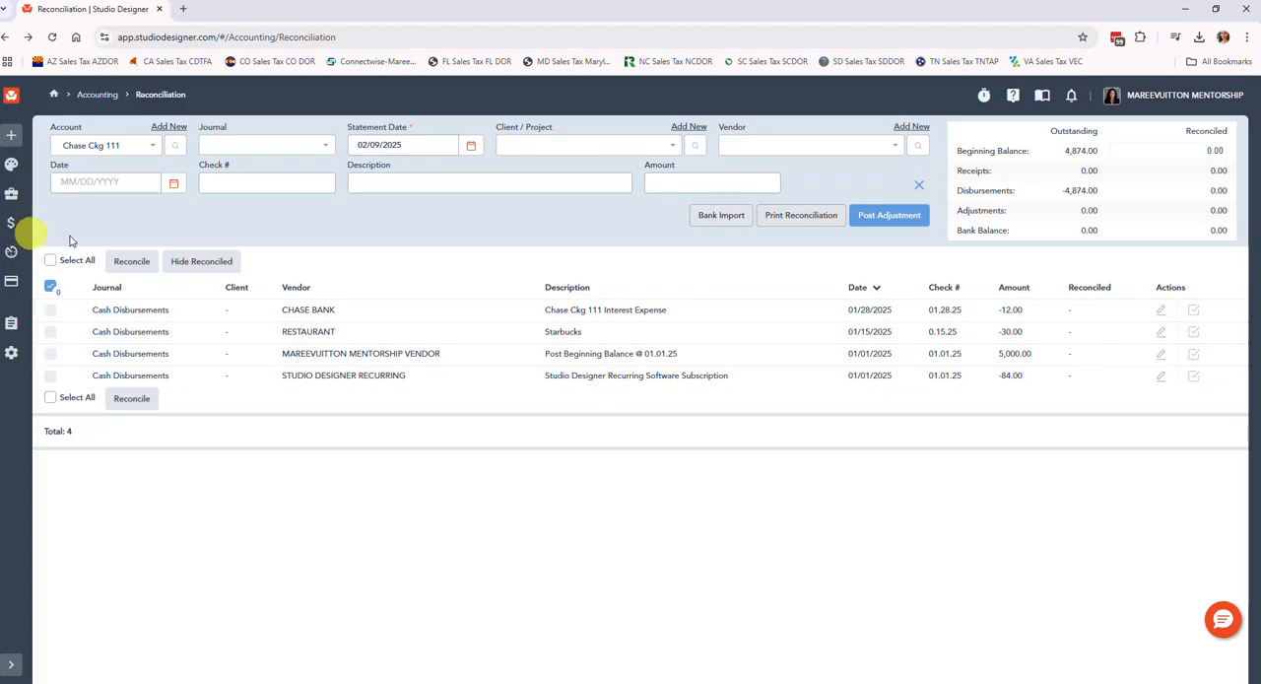
click(11, 223)
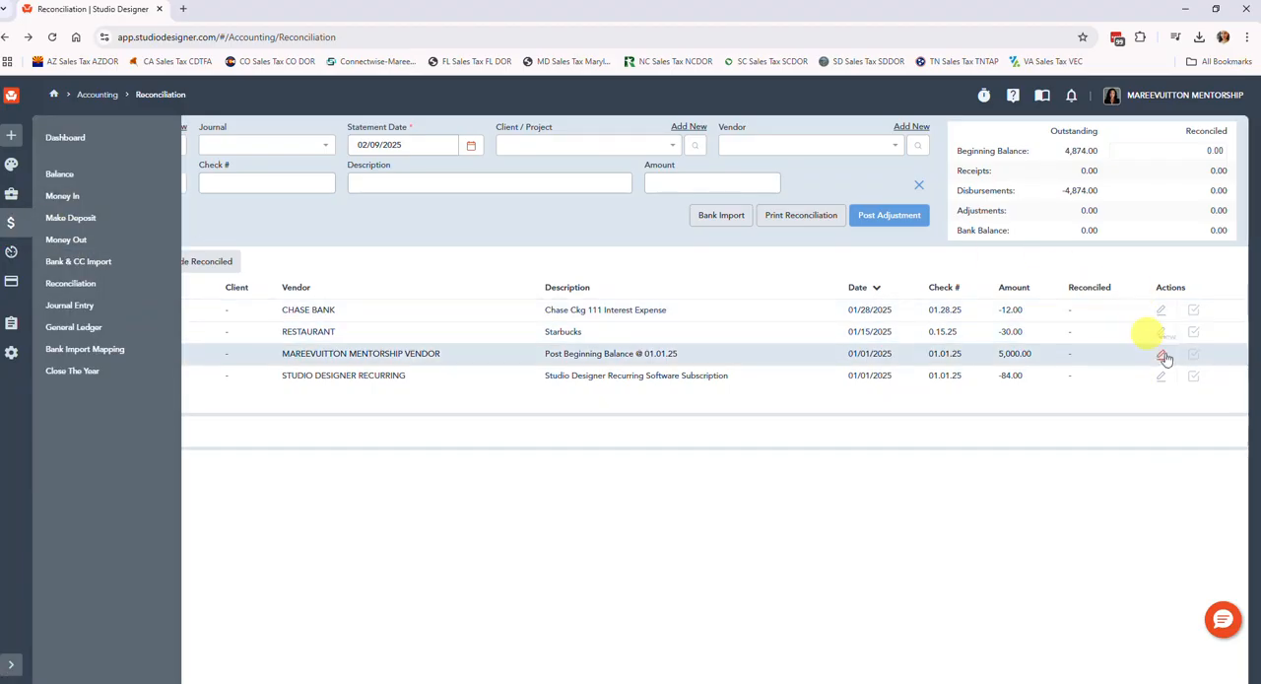
click(1151, 268)
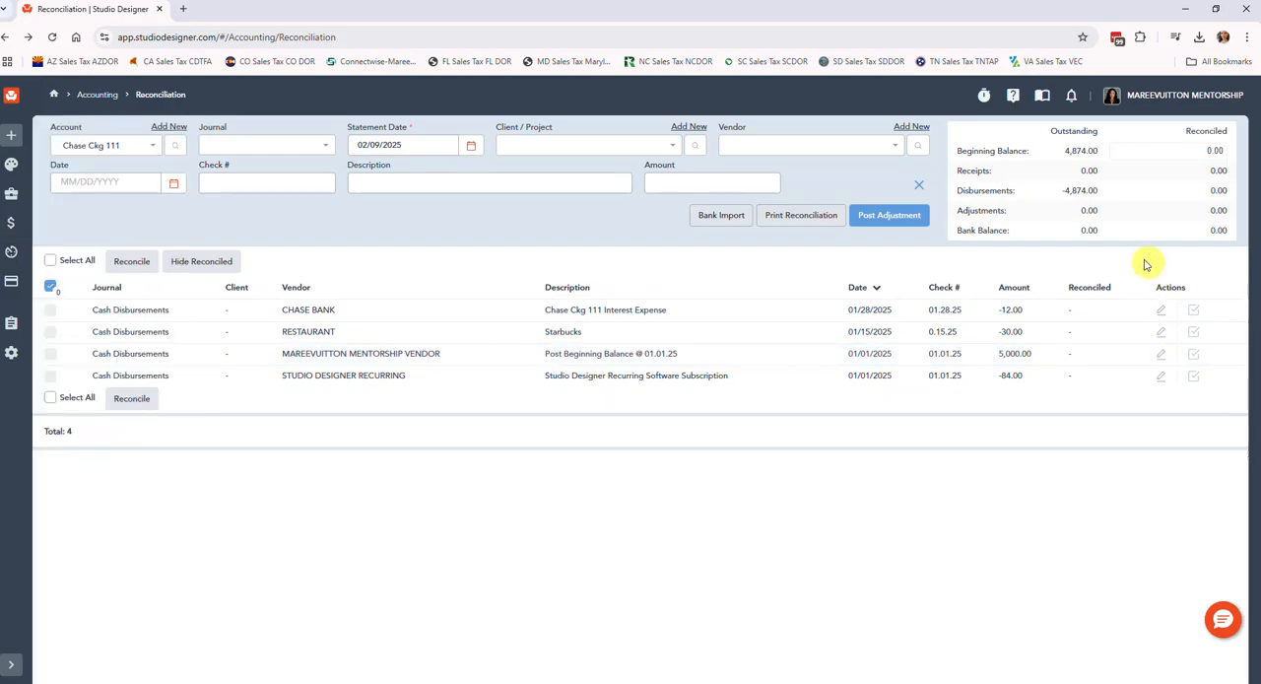
Void the Chase Bank interest expense entry, then reopen it from Reconciliation and delete its records.
click(1166, 311)
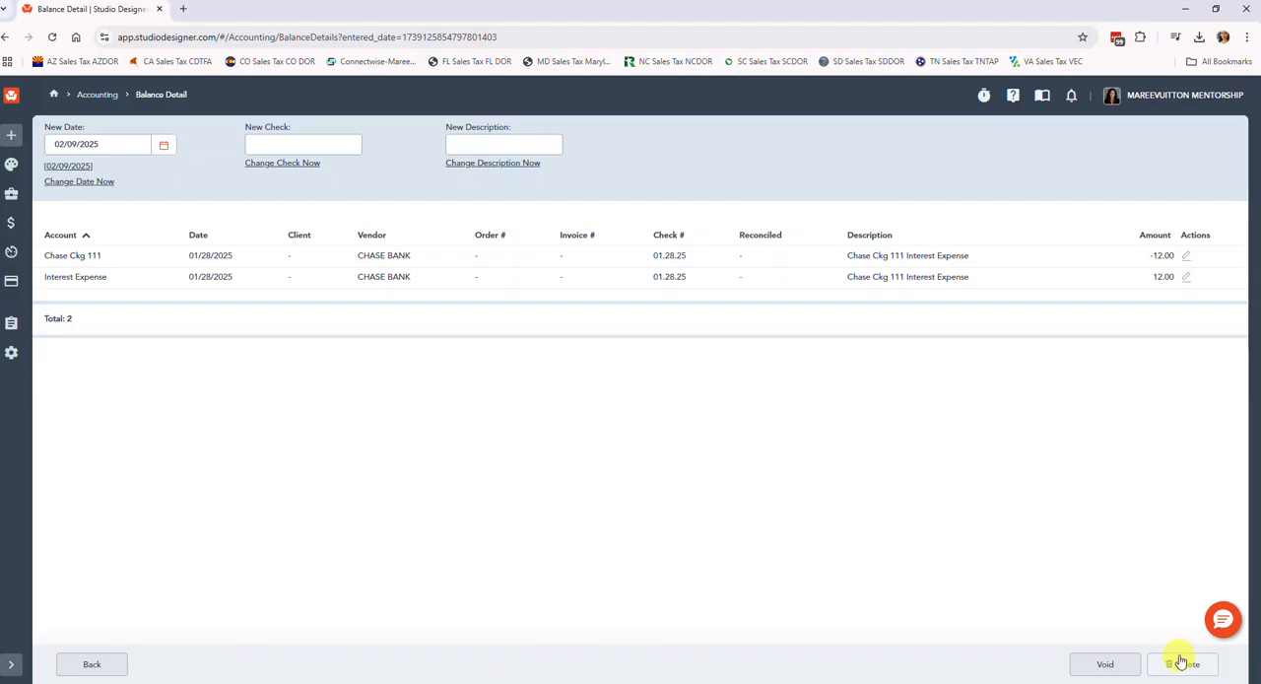
click(1111, 669)
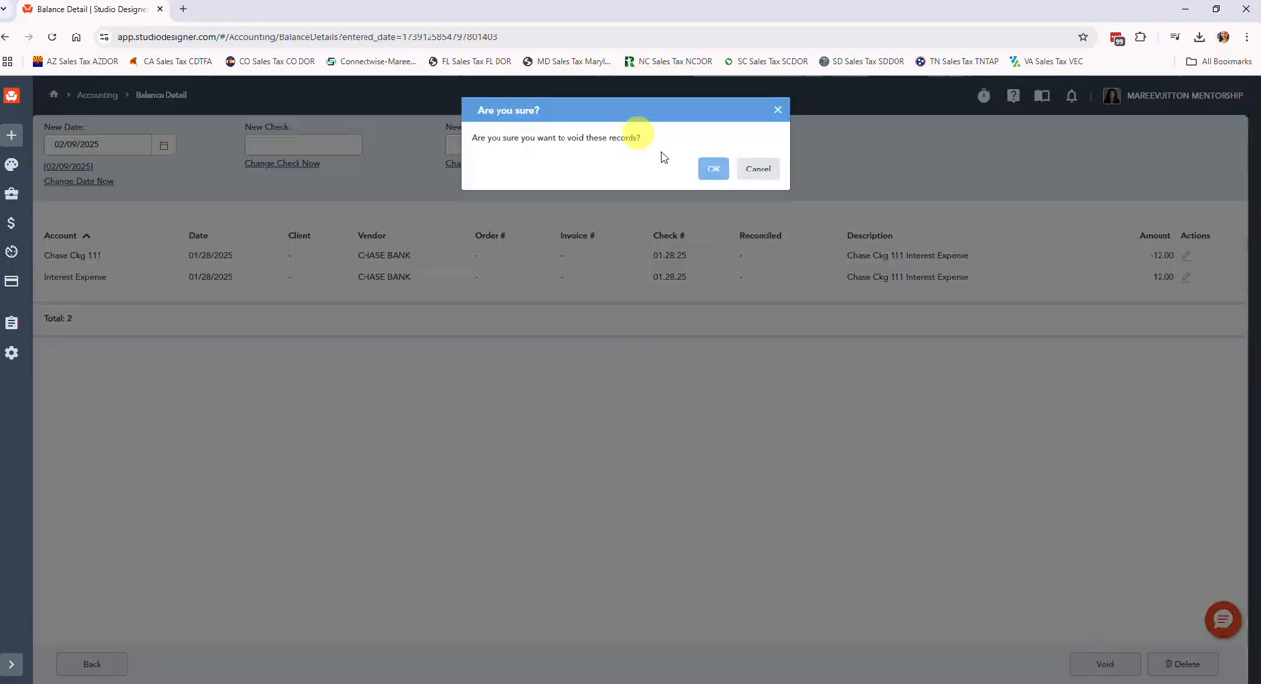
click(711, 168)
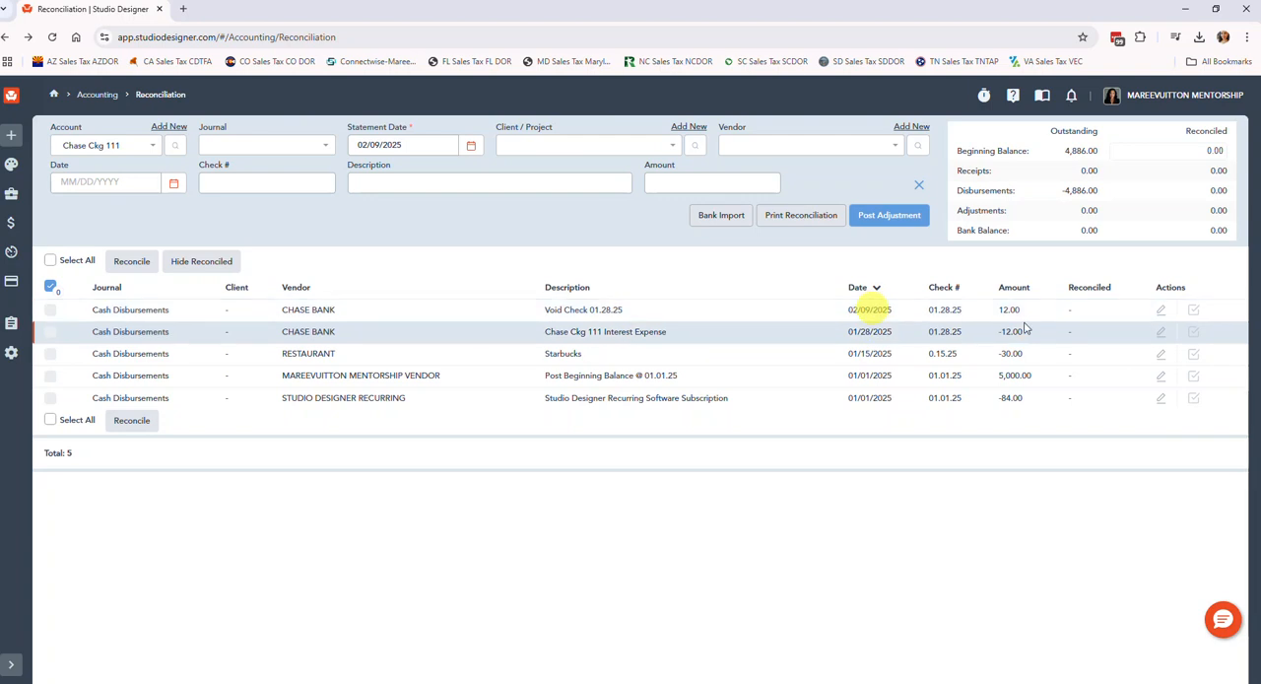
click(1162, 335)
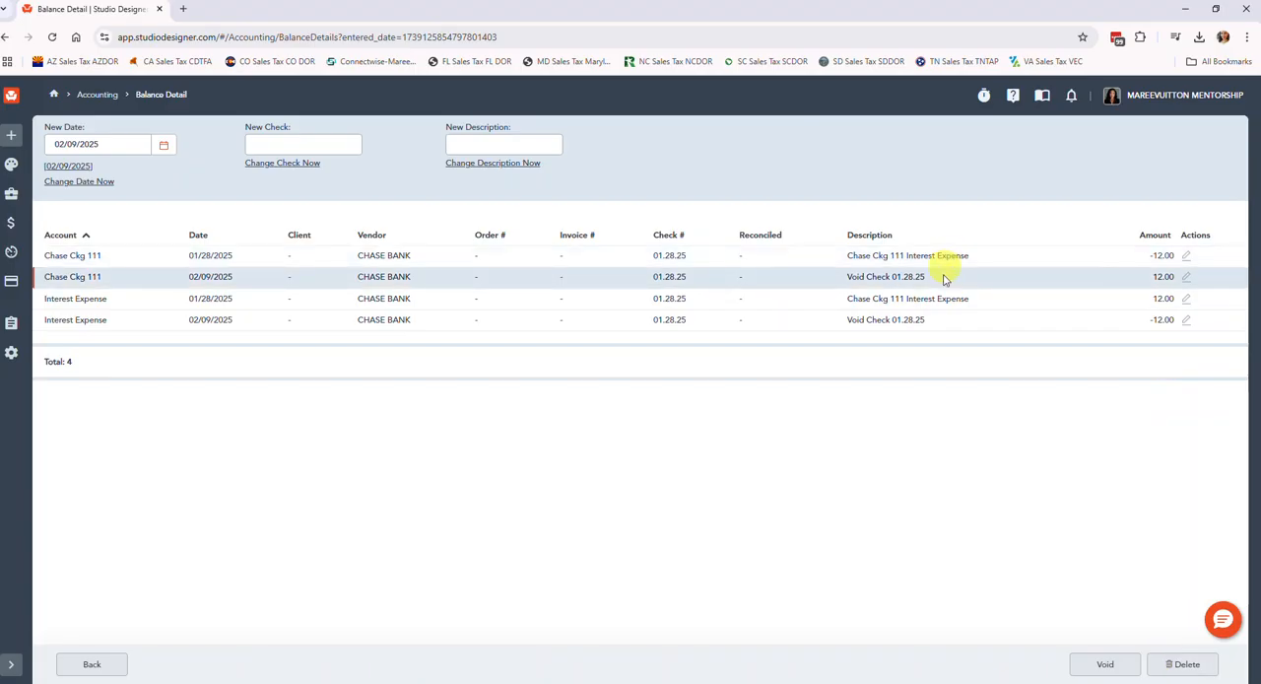
click(1183, 664)
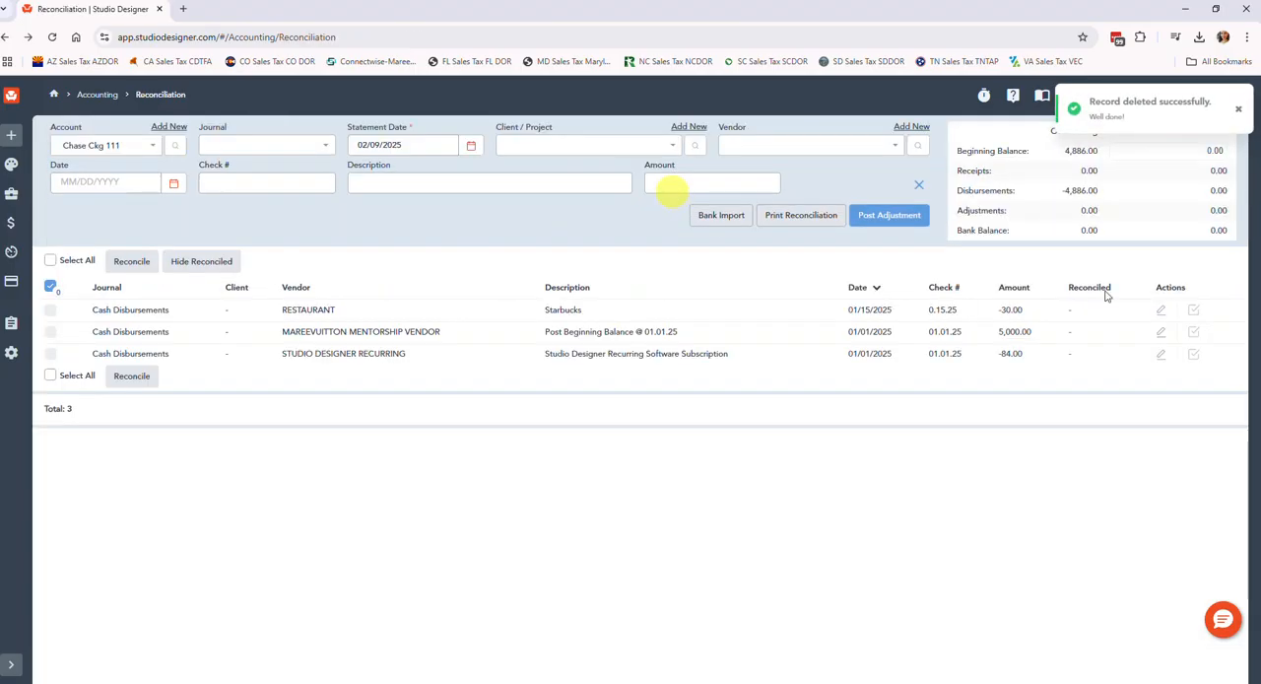